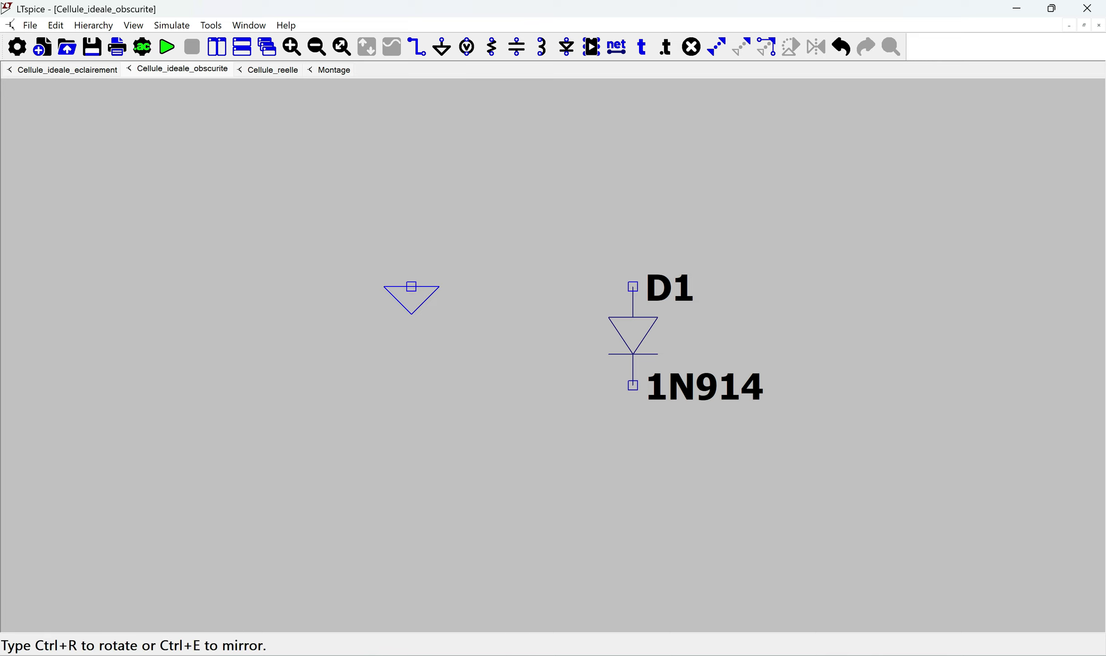
# Step: Place a voltage source beside diode D1 and wire its terminals to the diode's anode and cathode
pyautogui.click(387, 323)
pyautogui.click(362, 348)
pyautogui.press('F3')
pyautogui.click(363, 286)
pyautogui.click(633, 262)
pyautogui.click(633, 287)
pyautogui.click(633, 385)
pyautogui.click(363, 433)
pyautogui.click(362, 409)
# Step: Ground the lower wire between the source and the diode, and set voltage source V1 to 1V
pyautogui.press('g')
pyautogui.click(510, 434)
pyautogui.rightClick(387, 361)
pyautogui.write('1V')
pyautogui.press('Return')
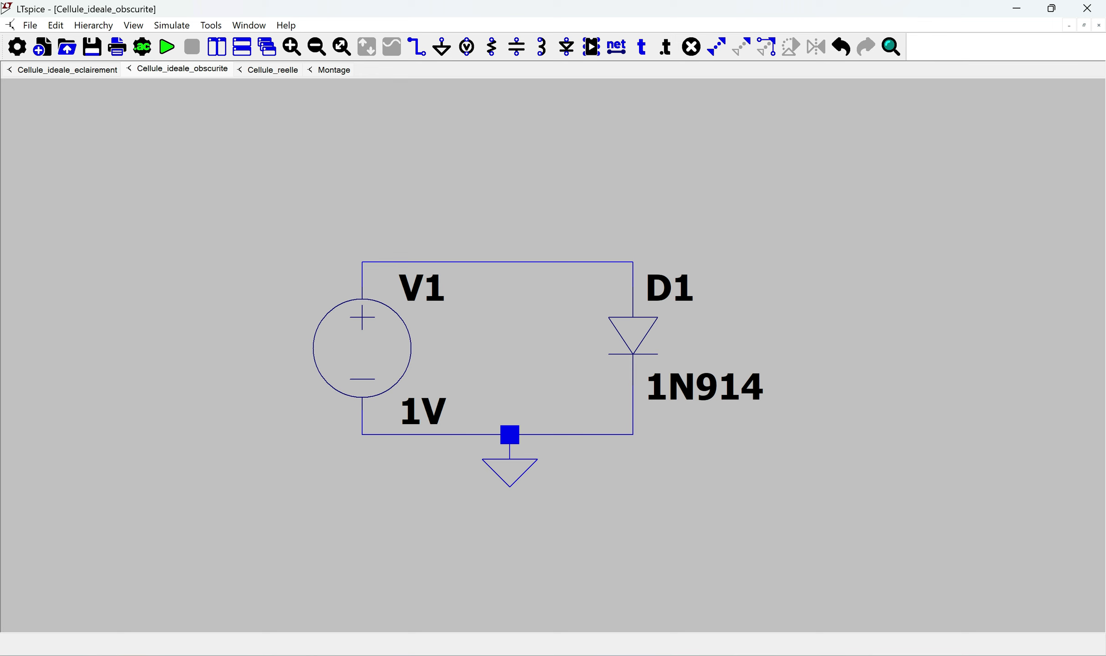
# Step: Configure a DC sweep analysis with V1 as the first source and a linear sweep type
pyautogui.click(142, 47)
pyautogui.click(469, 228)
pyautogui.click(617, 297)
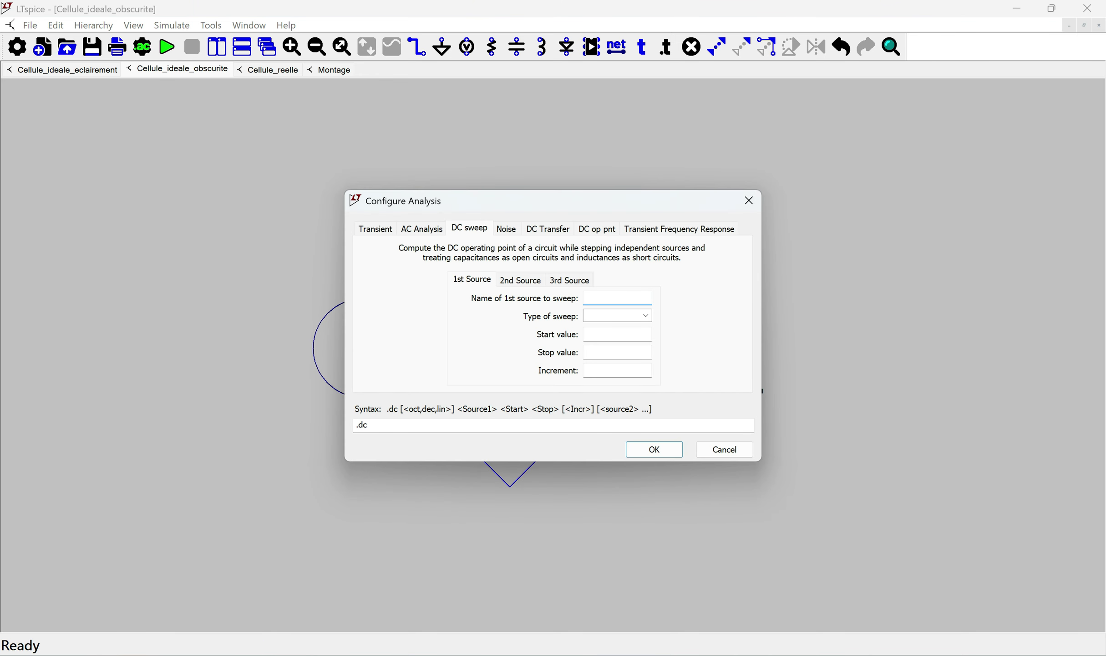
pyautogui.write('V1')
pyautogui.press('Tab')
pyautogui.hotkey('alt', 'Down')
pyautogui.press('Down')
pyautogui.press('Return')
# Step: Set the sweep to run from -0.8 to 0.8 in increments of 0.01 and place the directive below the circuit
pyautogui.click(617, 334)
pyautogui.write('60.')
pyautogui.write('8')
pyautogui.click(612, 333)
pyautogui.press('BackSpace')
pyautogui.write('-')
pyautogui.click(617, 352)
pyautogui.write('0.8')
pyautogui.click(618, 370)
pyautogui.write('0.01')
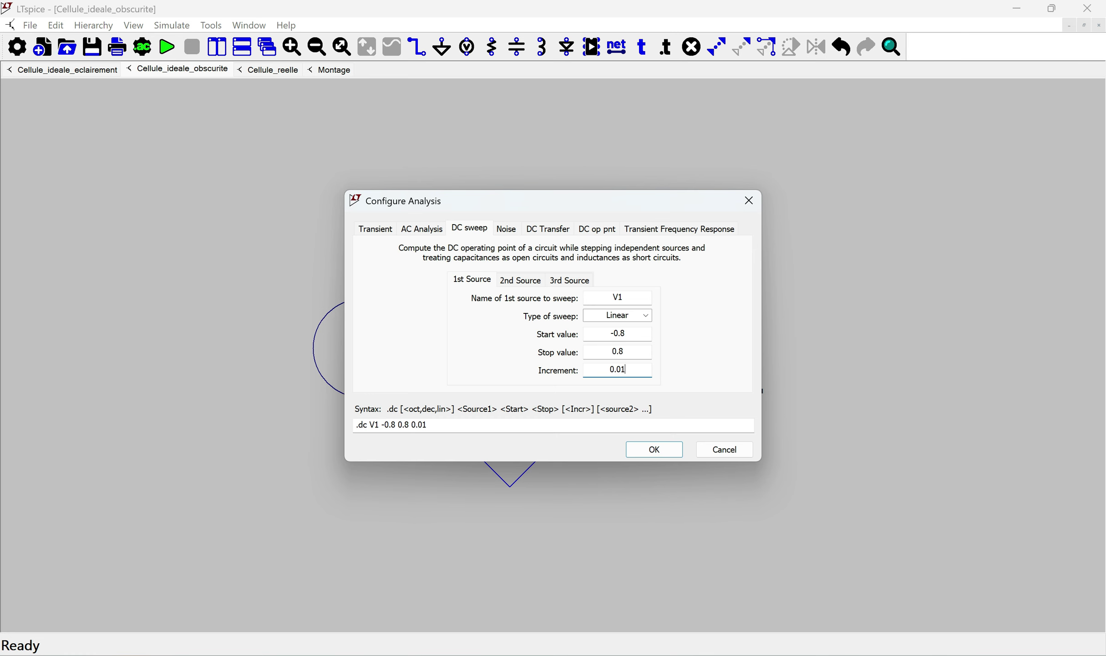
pyautogui.press('Return')
pyautogui.click(323, 509)
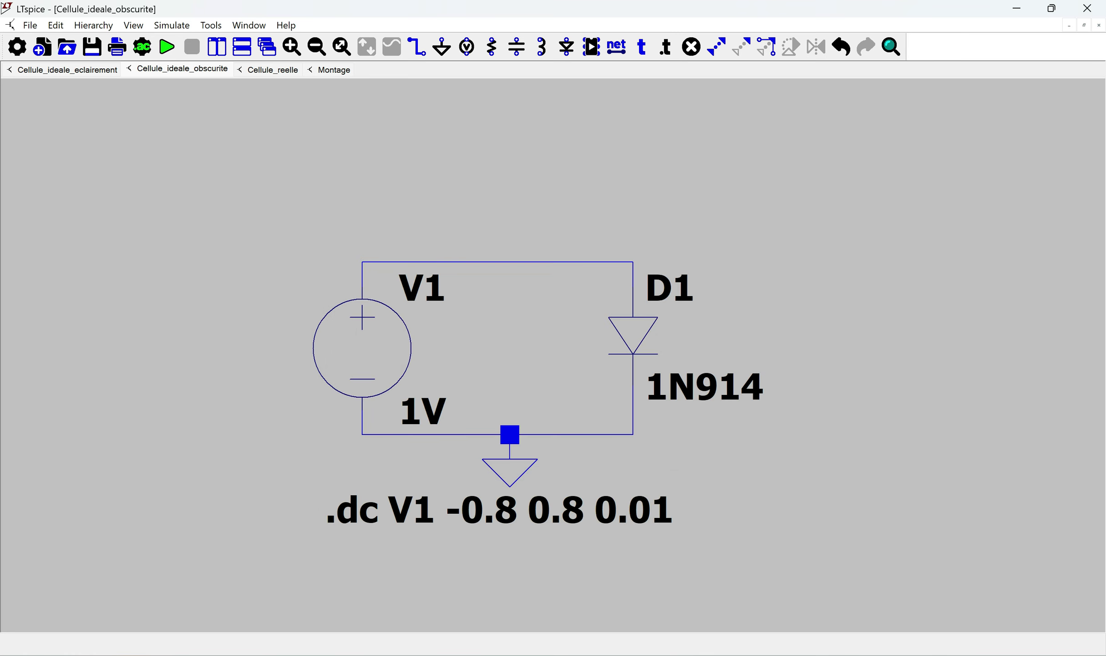
# Step: Run the DC sweep simulation and close the empty schematics Cellule_reelle, Montage and Cellule_ideale_eclairement
pyautogui.press('space')
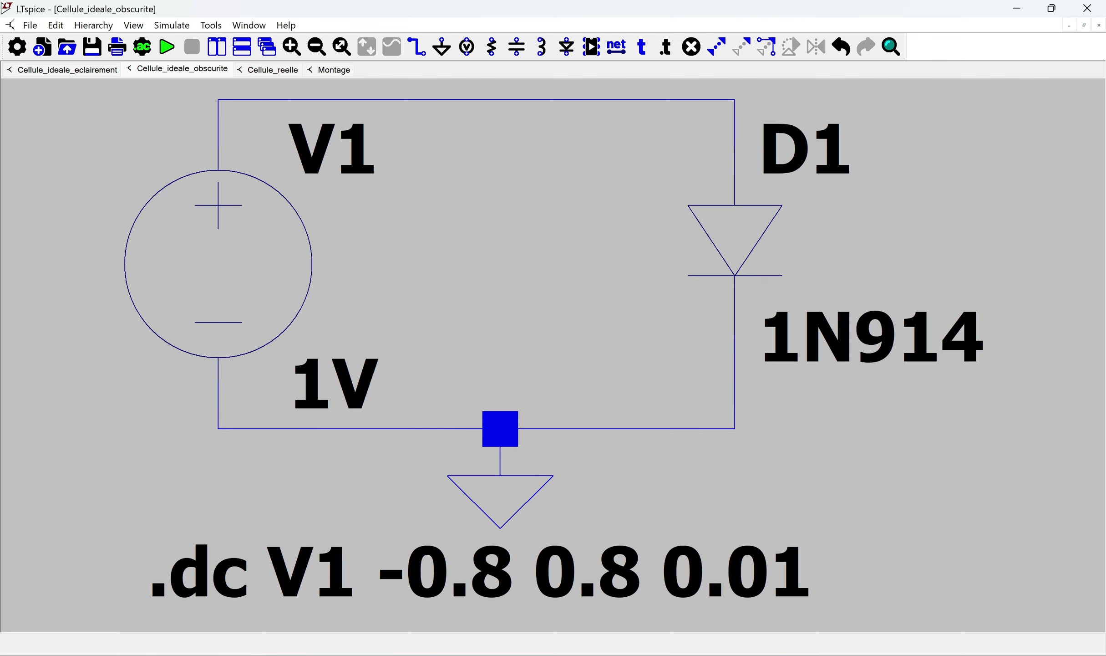
pyautogui.hotkey('alt', 'r')
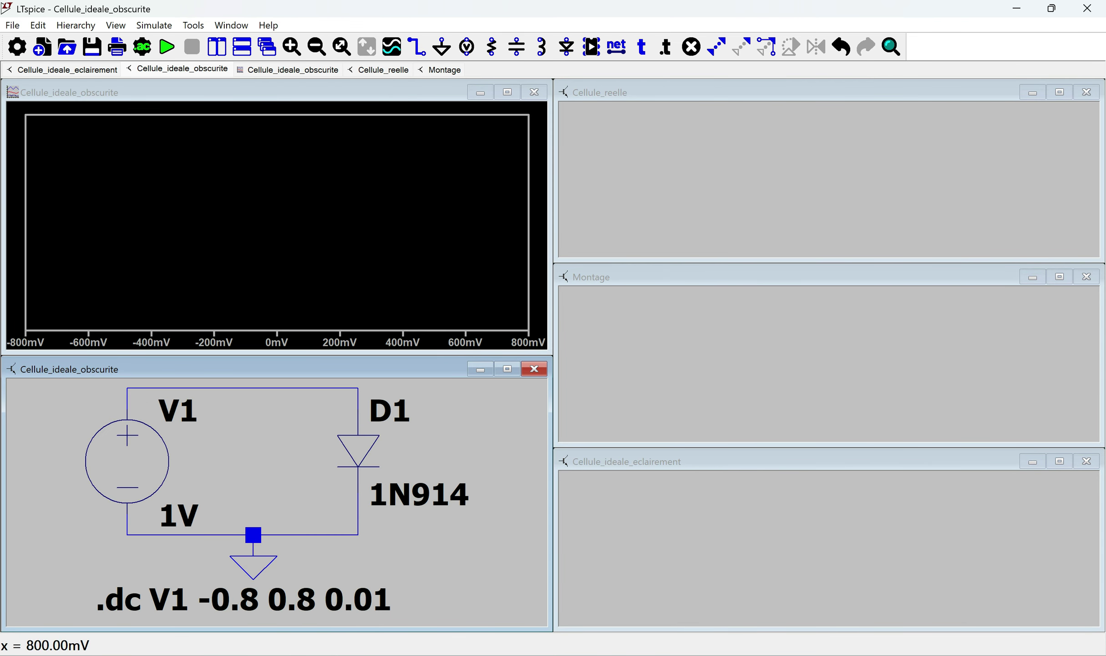
pyautogui.click(1087, 92)
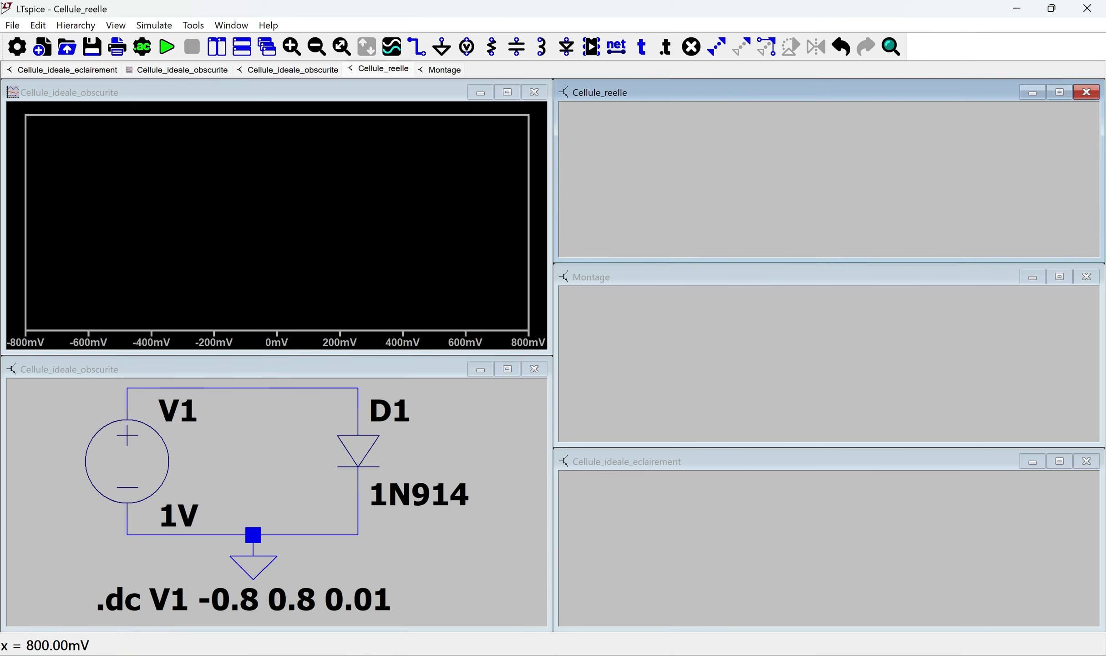
pyautogui.click(1086, 277)
pyautogui.click(1086, 461)
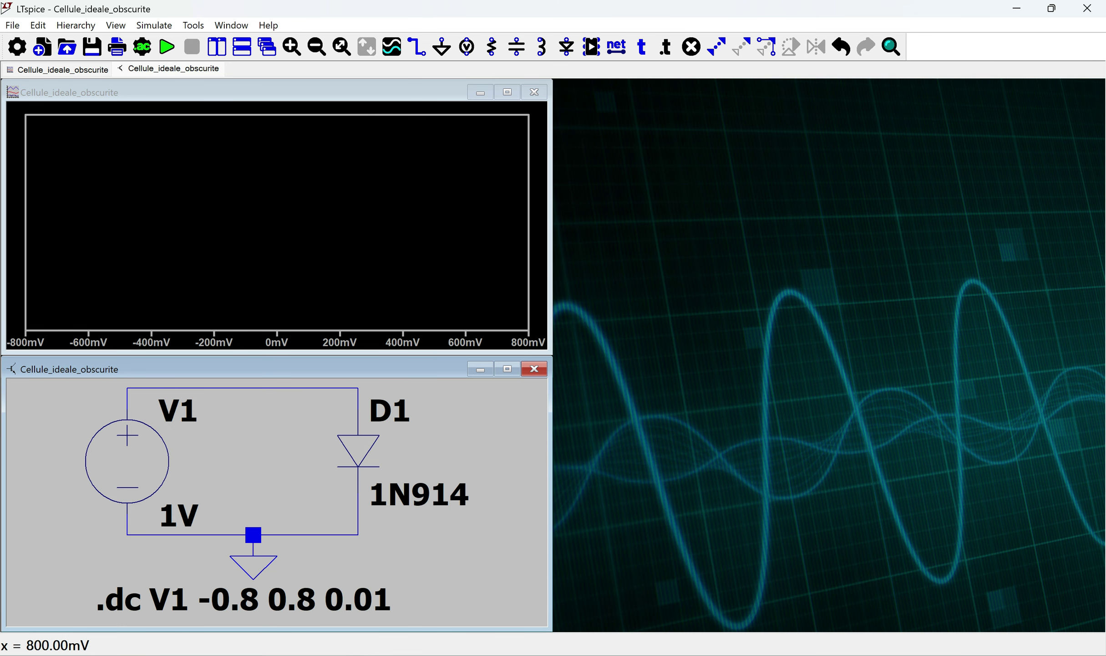
# Step: Maximize the waveform window and plot the current through diode D1
pyautogui.click(512, 218)
pyautogui.click(507, 92)
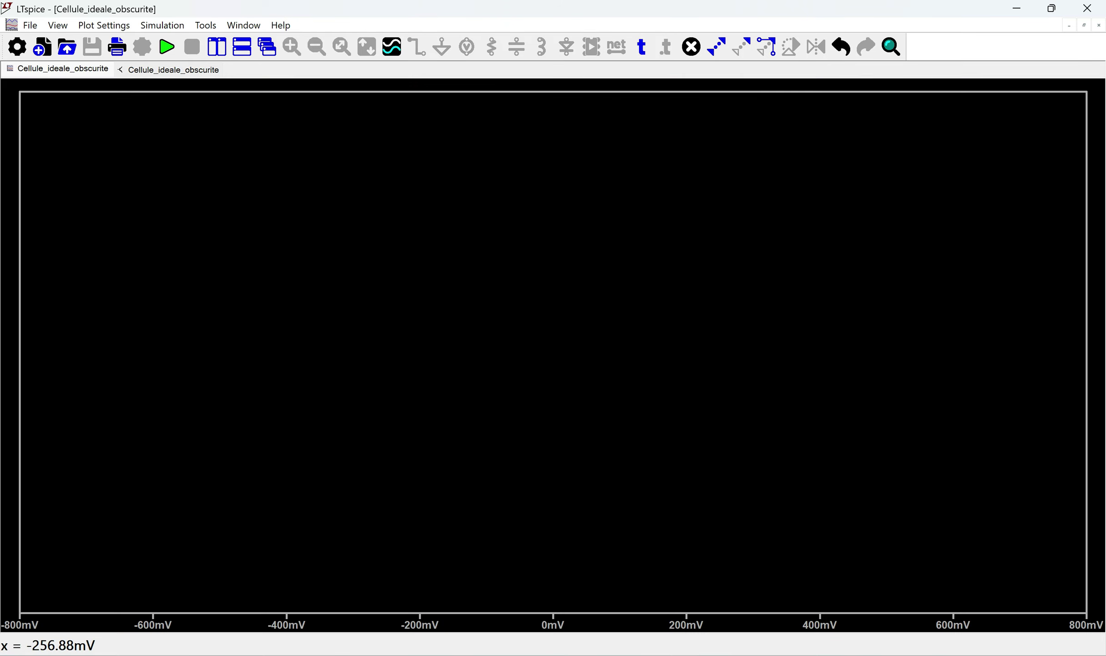
pyautogui.click(169, 69)
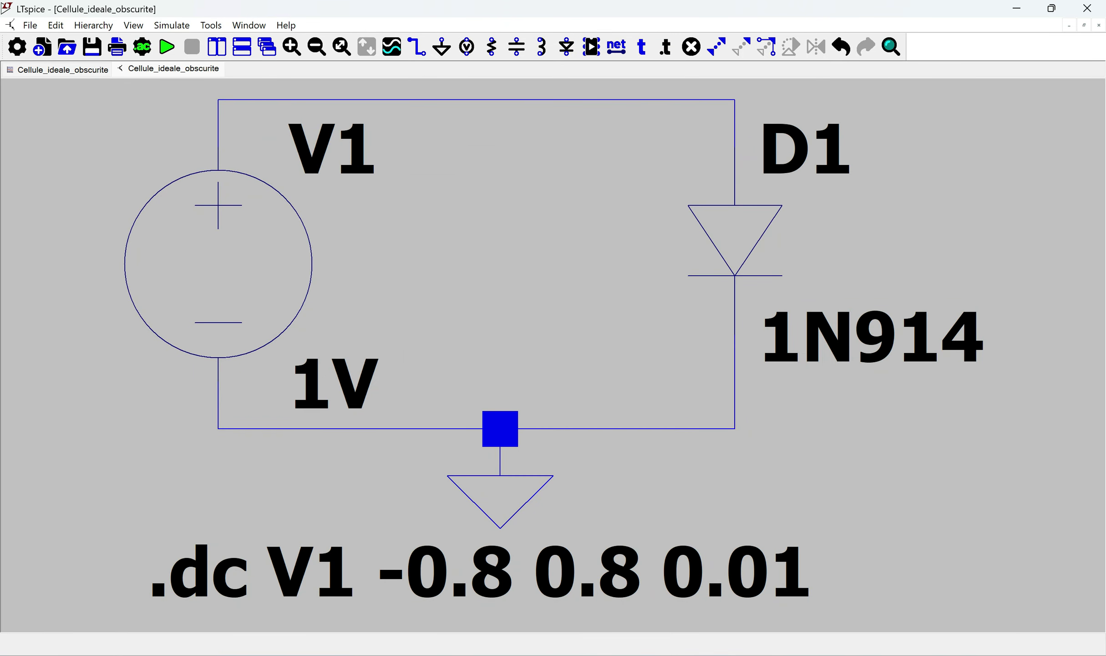
pyautogui.click(735, 241)
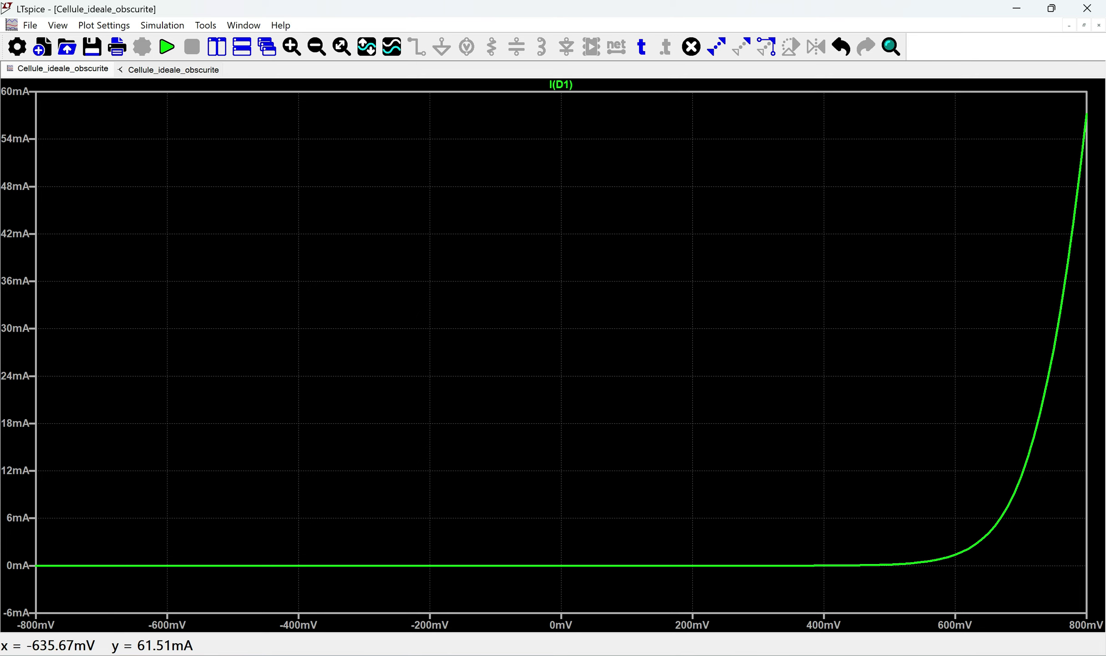
pyautogui.click(10, 69)
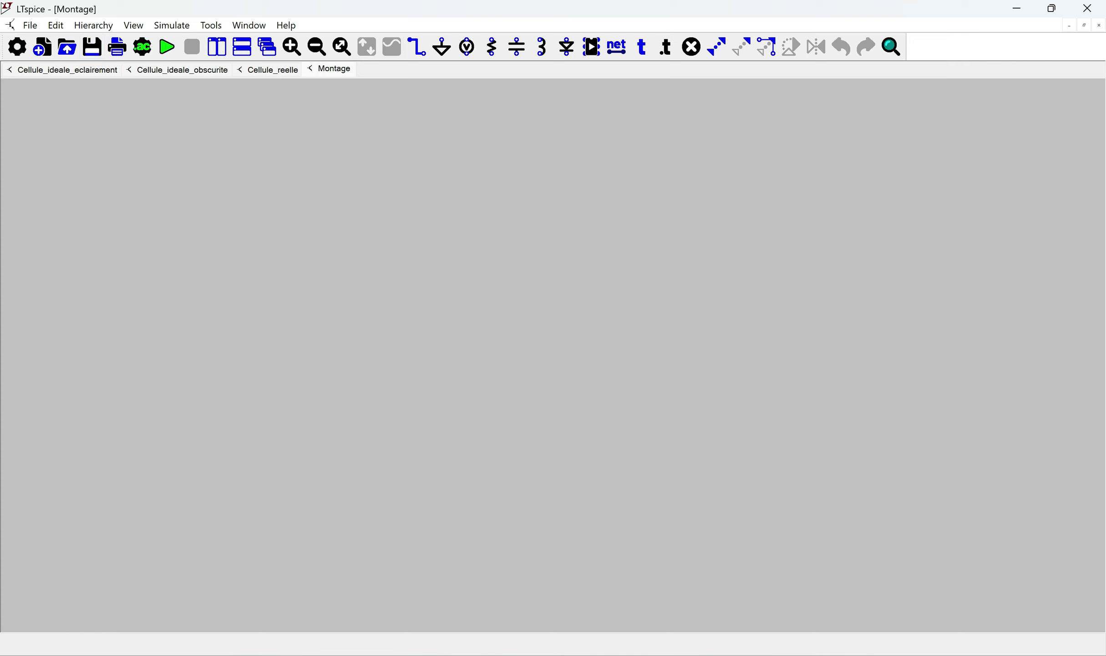
# Step: Place a current source rotated by 180° in the Montage schematic and set its DC value to 35mA
pyautogui.press('F2')
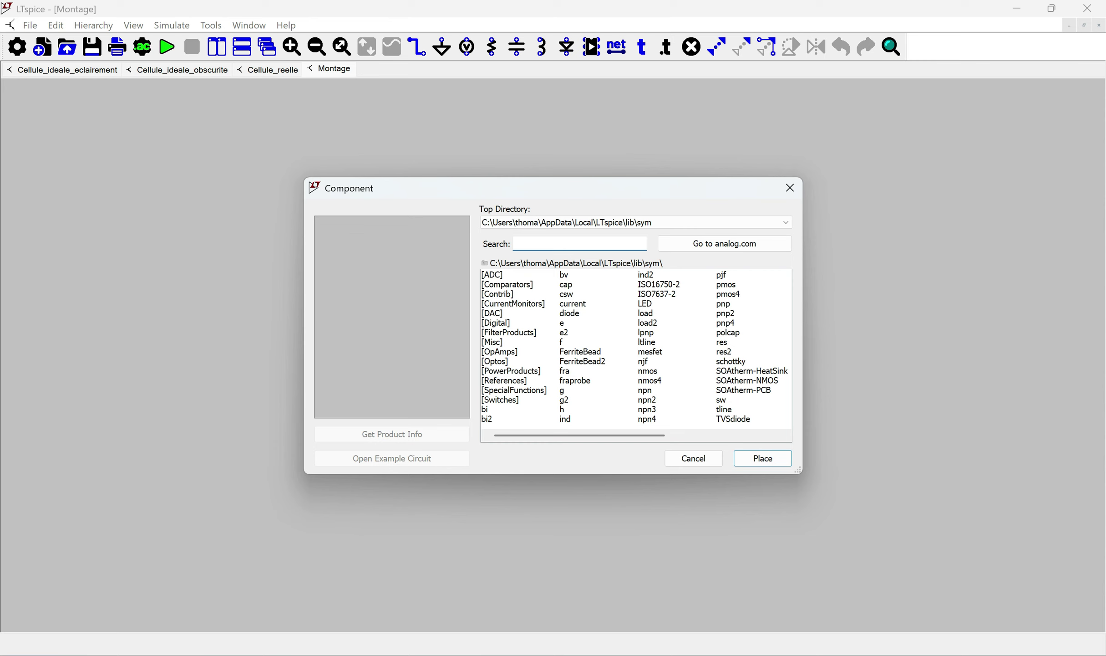
pyautogui.write('current')
pyautogui.press('Return')
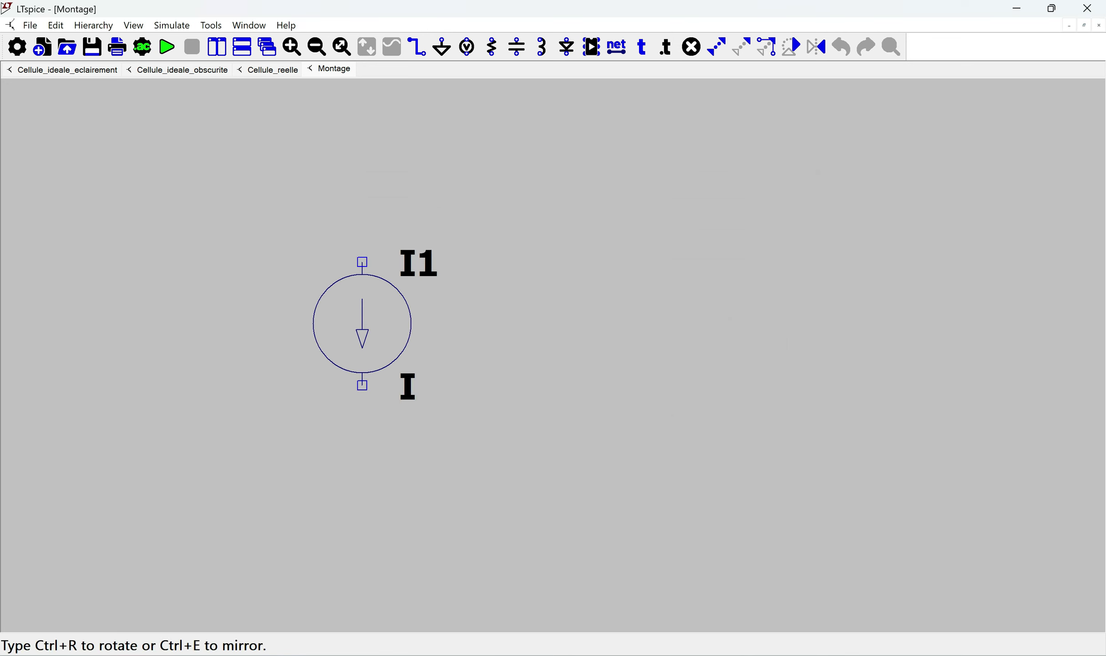
pyautogui.hotkey('ctrl', 'r')
pyautogui.hotkey('ctrl', 'r')
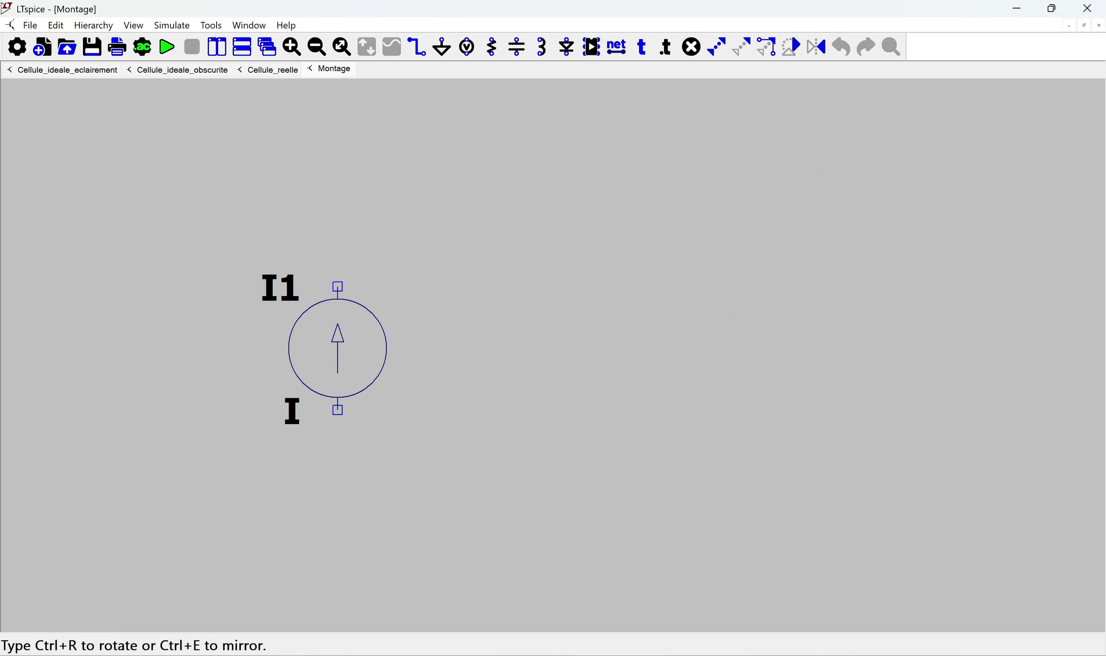
pyautogui.click(338, 410)
pyautogui.press('Escape')
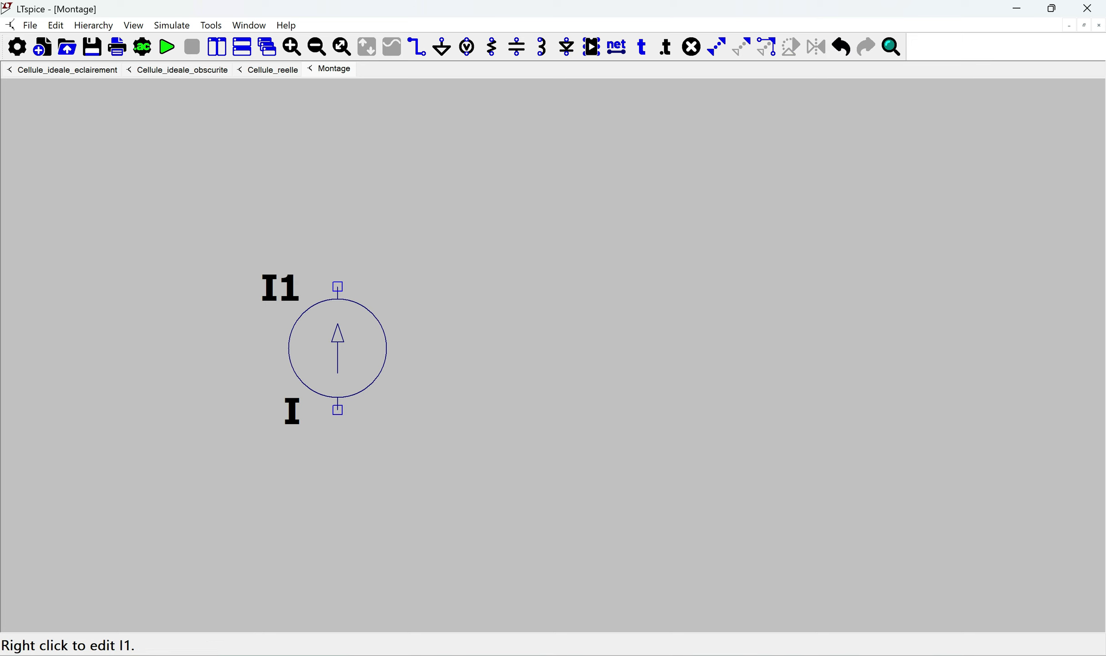
pyautogui.rightClick(338, 410)
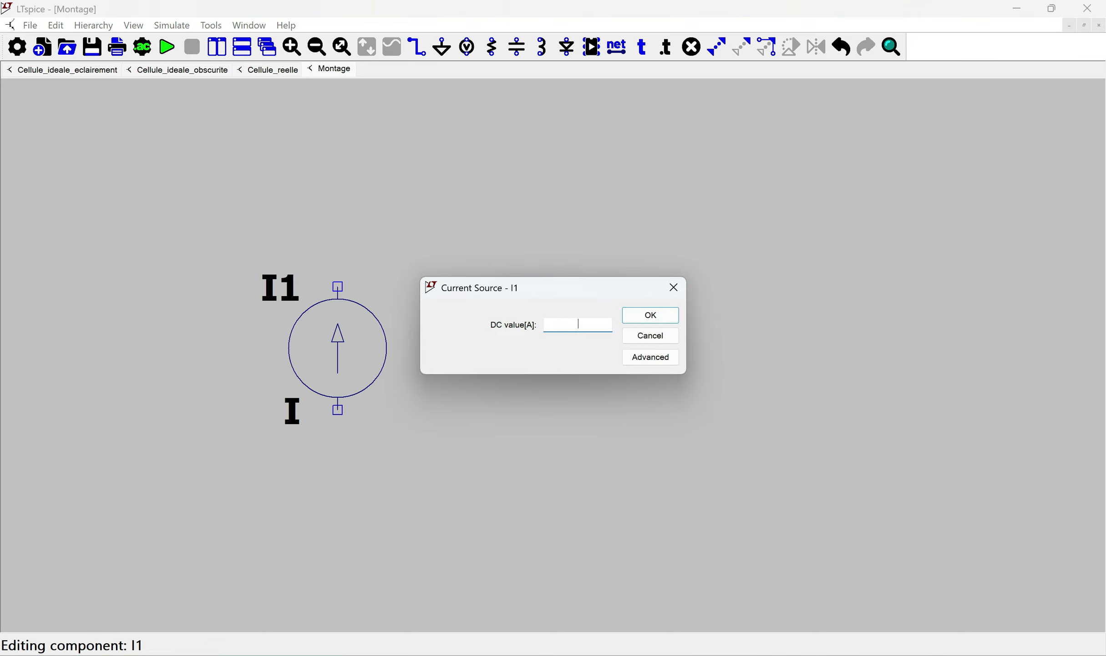
pyautogui.write('35mA')
pyautogui.press('Return')
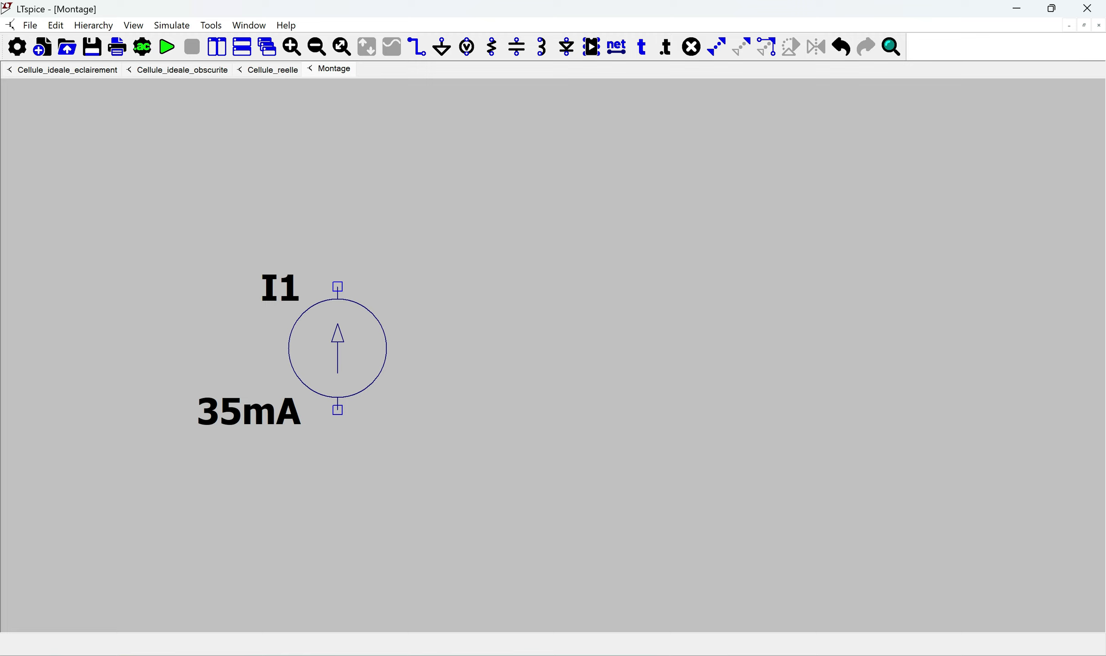
# Step: Place a diode beside current source I1 and wire the two in parallel
pyautogui.press('d')
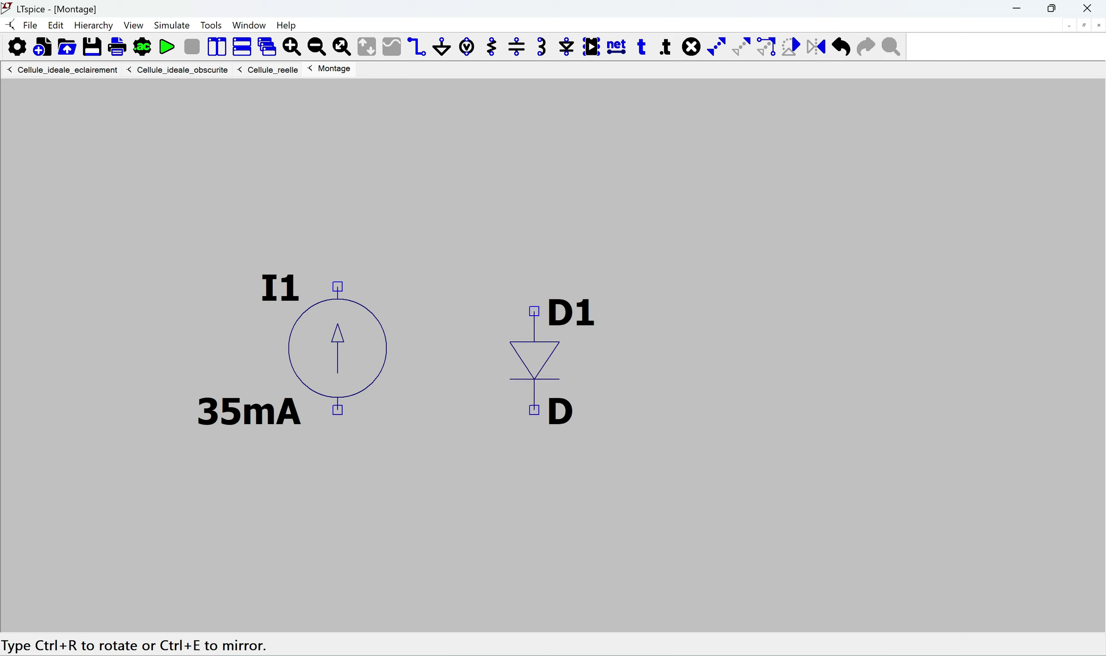
pyautogui.click(534, 336)
pyautogui.press('Escape')
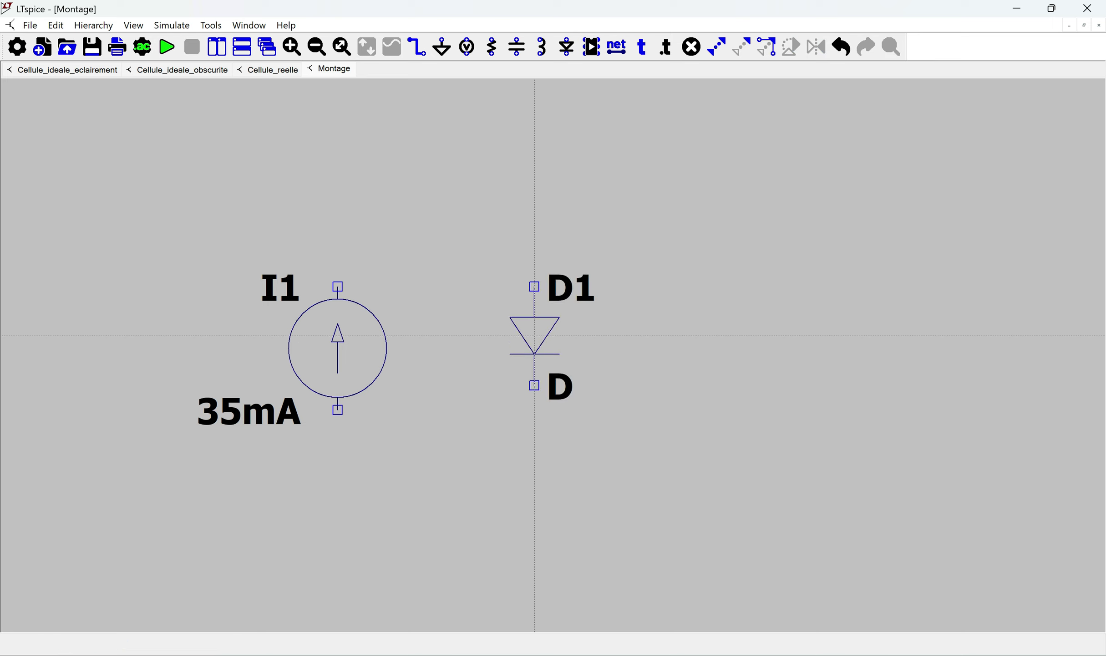
pyautogui.click(535, 262)
pyautogui.click(338, 287)
pyautogui.click(338, 410)
pyautogui.click(337, 435)
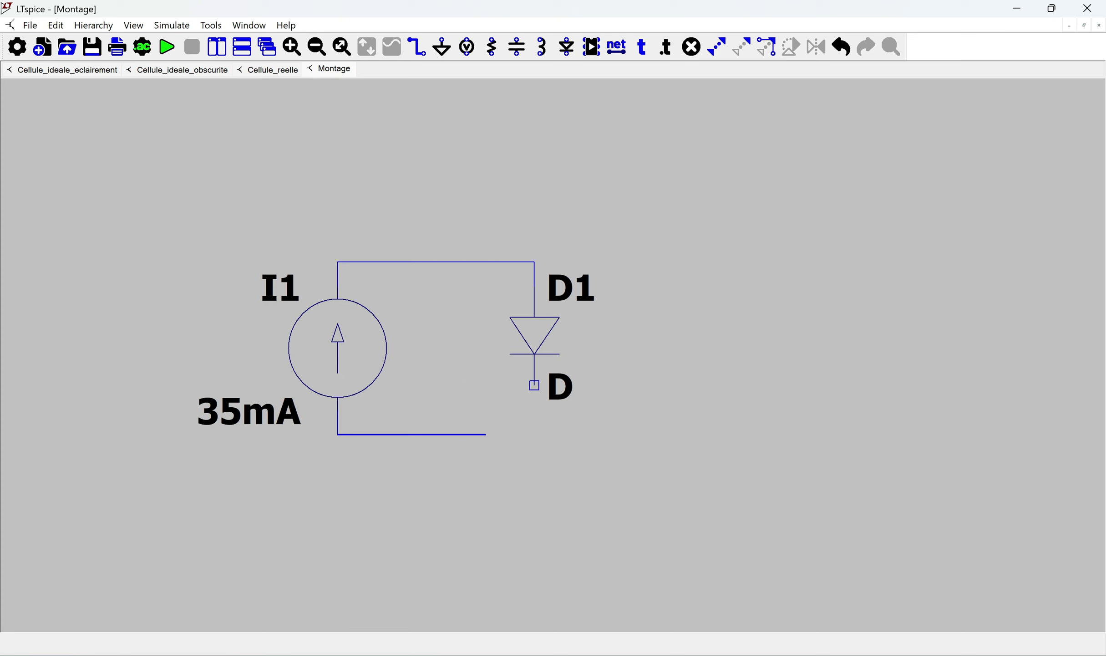
pyautogui.click(535, 386)
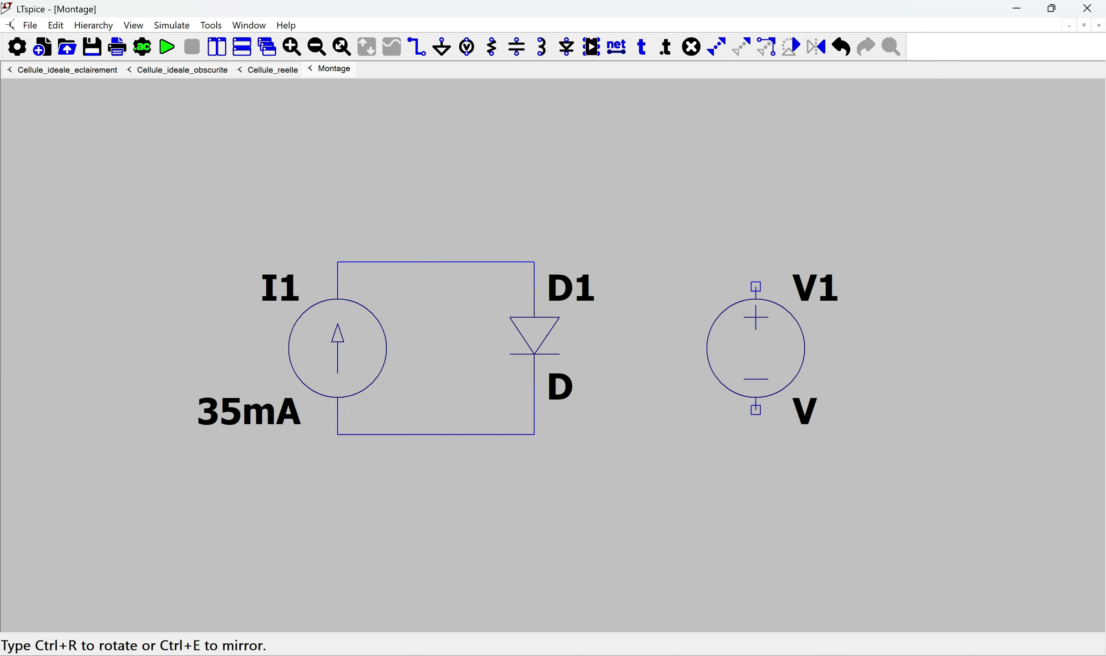
# Step: Place a voltage source beside the diode, wire its positive terminal to the diode's anode node and ground its negative terminal
pyautogui.click(756, 287)
pyautogui.press('w')
pyautogui.click(756, 286)
pyautogui.click(755, 262)
pyautogui.click(534, 262)
pyautogui.press('g')
pyautogui.click(755, 435)
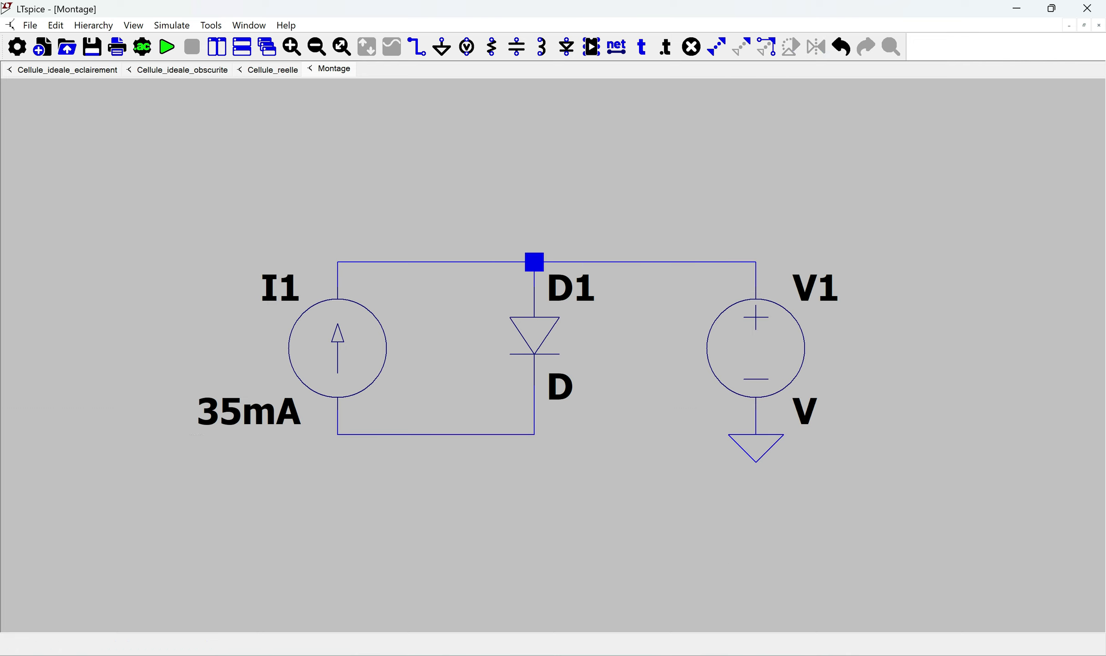
# Step: Extend the upper wire past V1 and label its end as an output port named Out
pyautogui.click(755, 262)
pyautogui.click(855, 262)
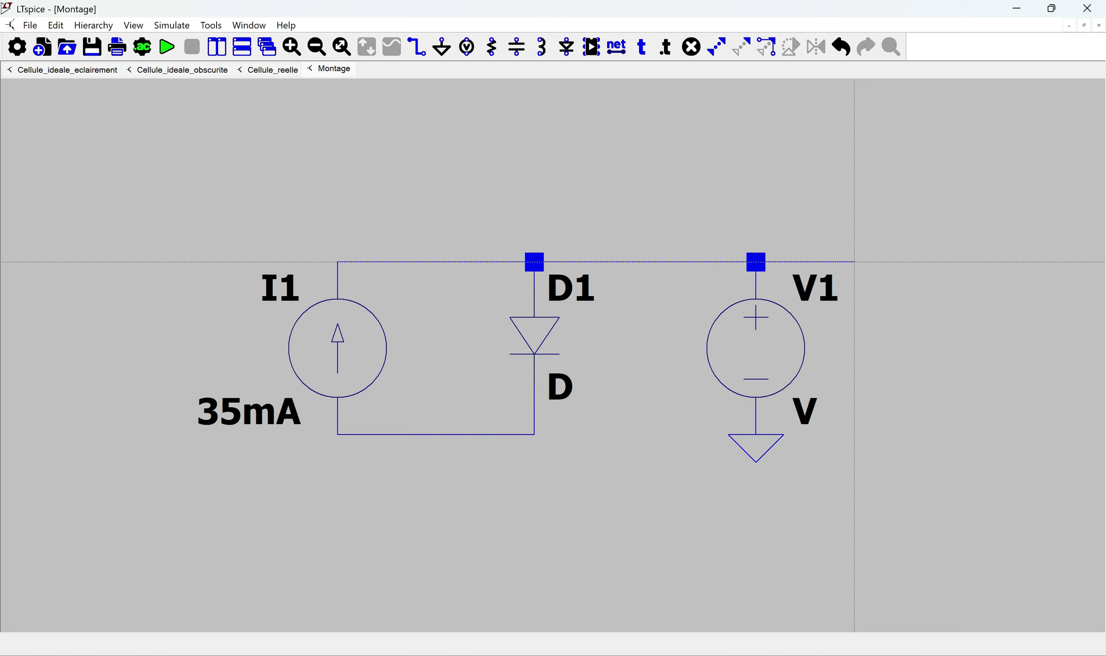
pyautogui.write('nOut')
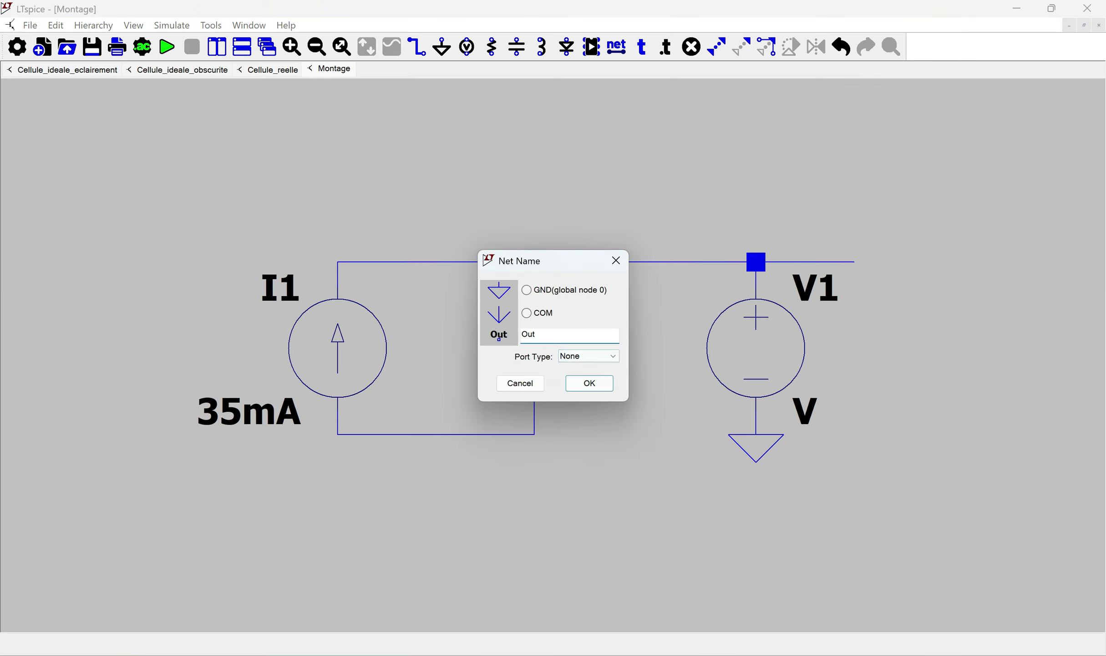
pyautogui.click(598, 356)
pyautogui.click(590, 386)
pyautogui.click(589, 383)
pyautogui.click(854, 262)
pyautogui.press('Escape')
# Step: Assign the 1N914 model to diode D1
pyautogui.rightClick(535, 336)
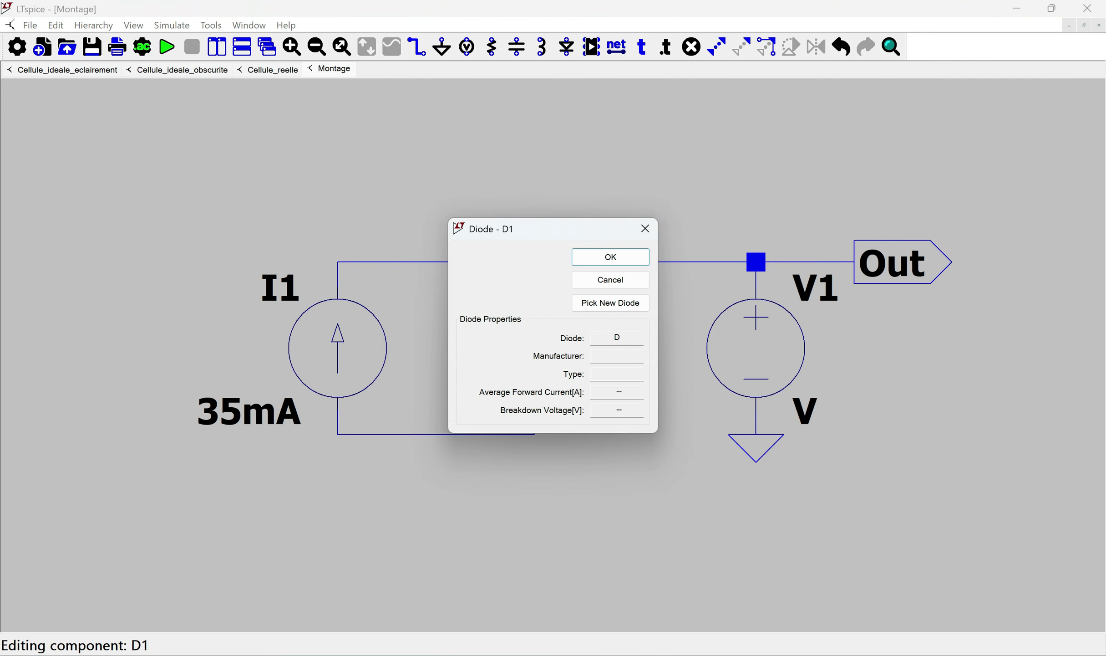
pyautogui.click(611, 303)
pyautogui.click(719, 257)
# Step: Set the DC value of voltage source V1 to 1V
pyautogui.rightClick(756, 348)
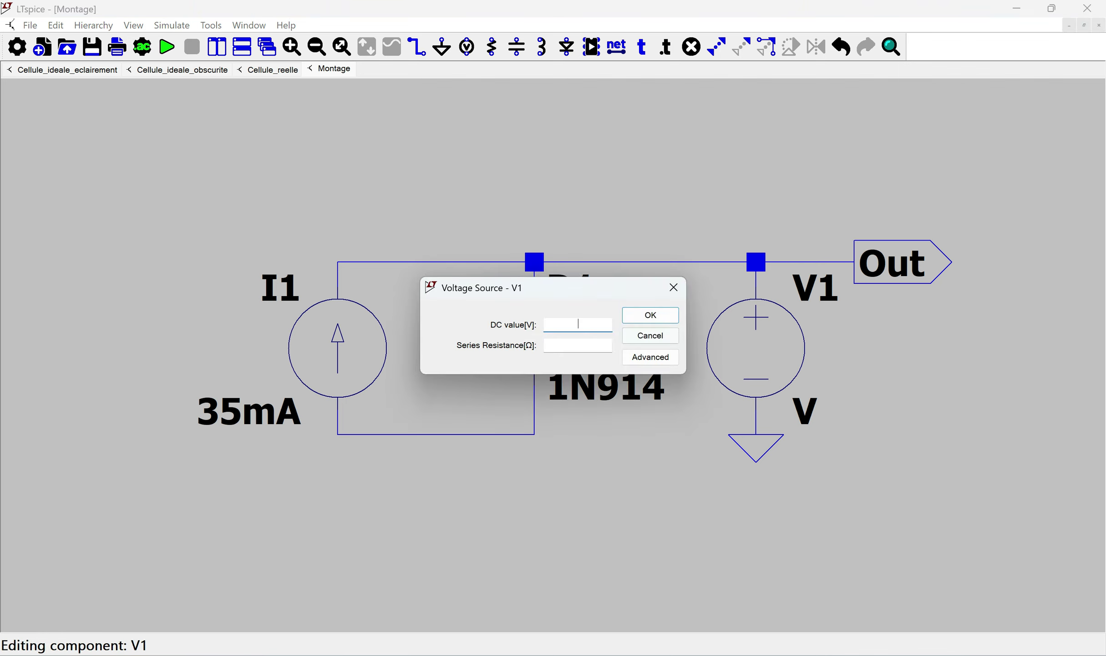
pyautogui.write('1V')
pyautogui.press('Return')
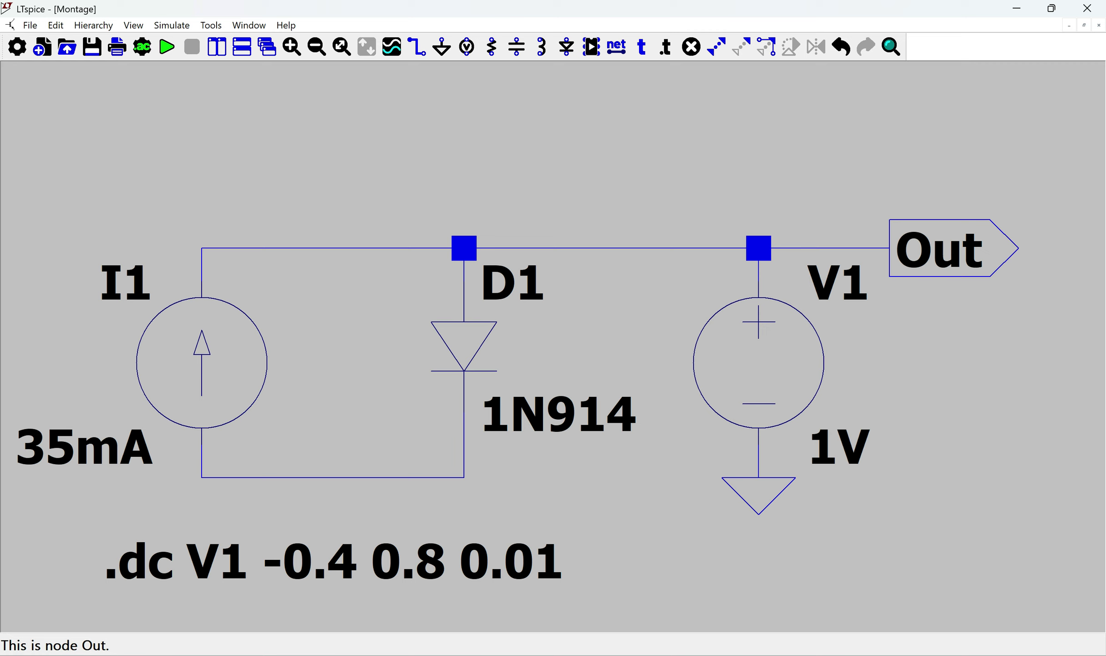
# Step: Add a ground below the lower wire joining I1 and D1 and wire it to that node
pyautogui.press('g')
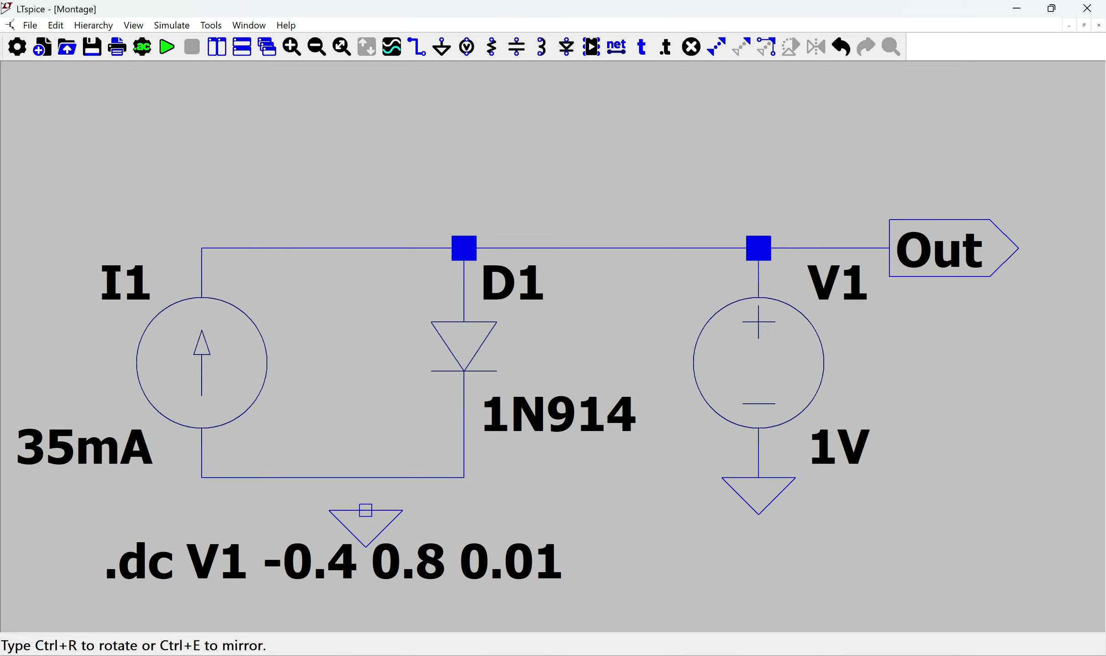
pyautogui.click(366, 509)
pyautogui.press('F3')
pyautogui.click(367, 477)
pyautogui.click(366, 510)
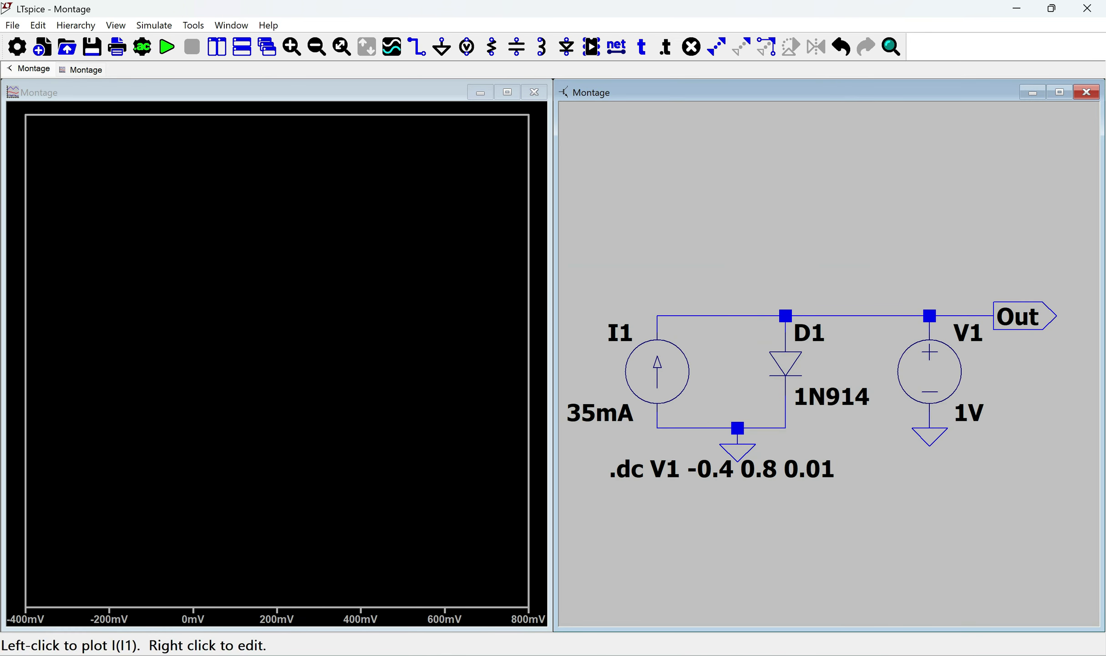
# Step: Plot the current through V1 and add the power trace I(V1)*v1 to the graph
pyautogui.click(930, 371)
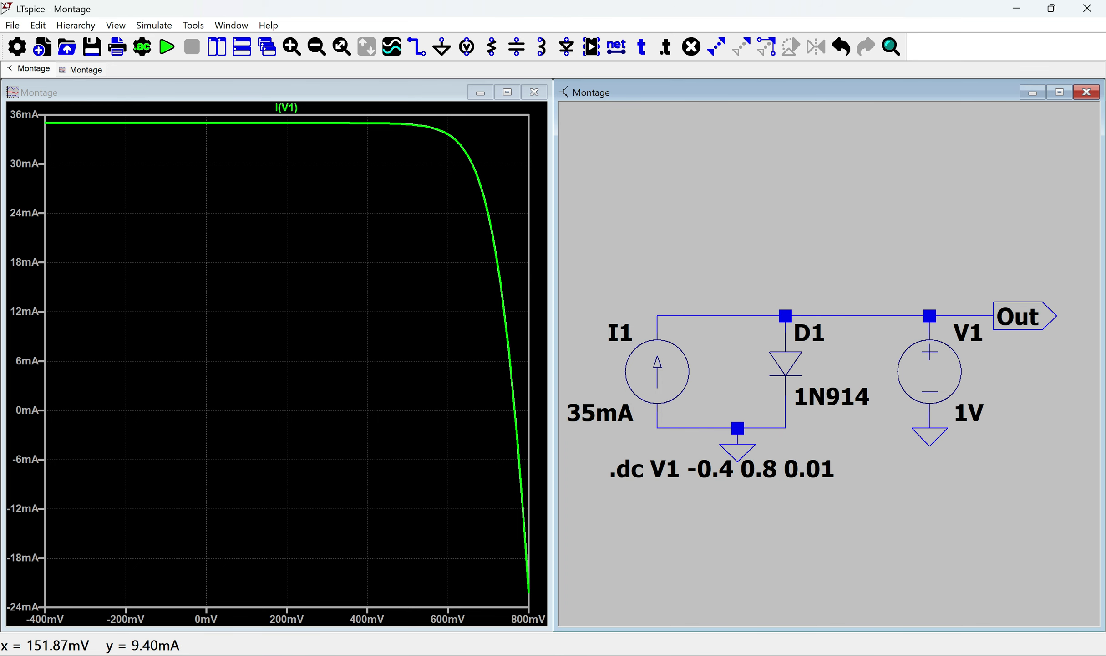
pyautogui.rightClick(268, 331)
pyautogui.click(314, 259)
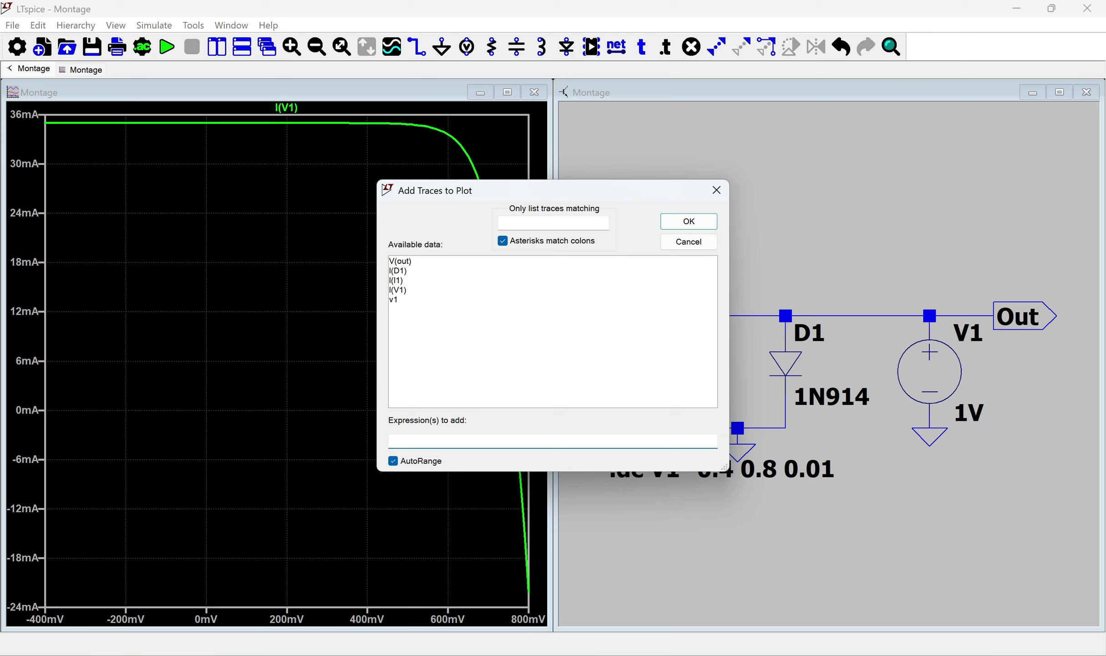
pyautogui.click(398, 289)
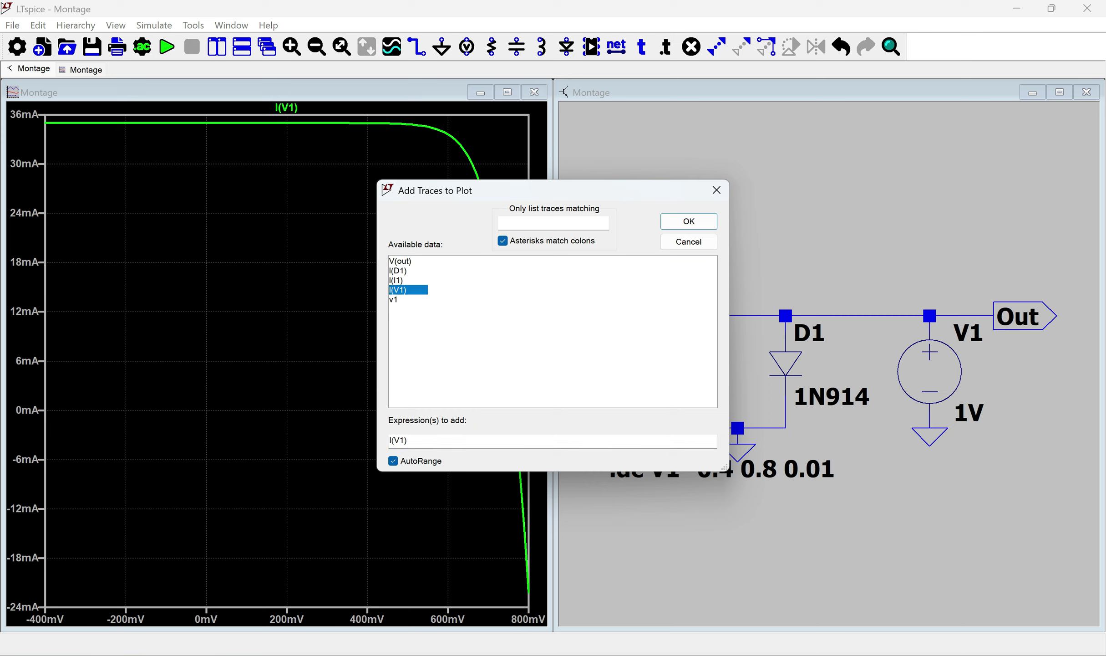
pyautogui.click(409, 441)
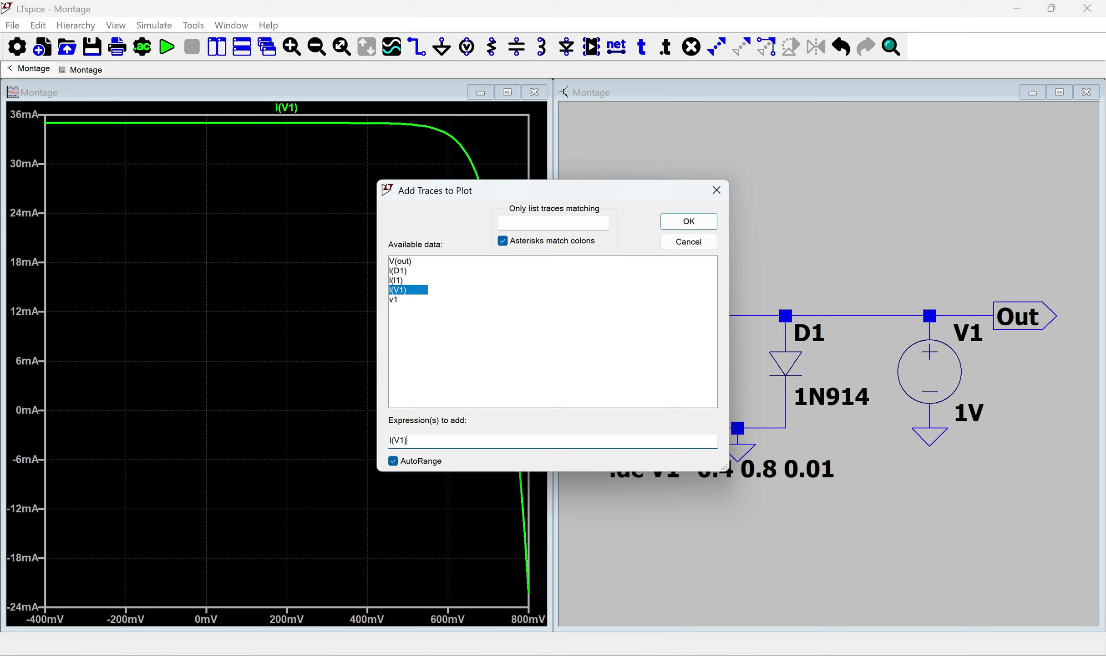
pyautogui.write('*')
pyautogui.click(396, 299)
pyautogui.press('Return')
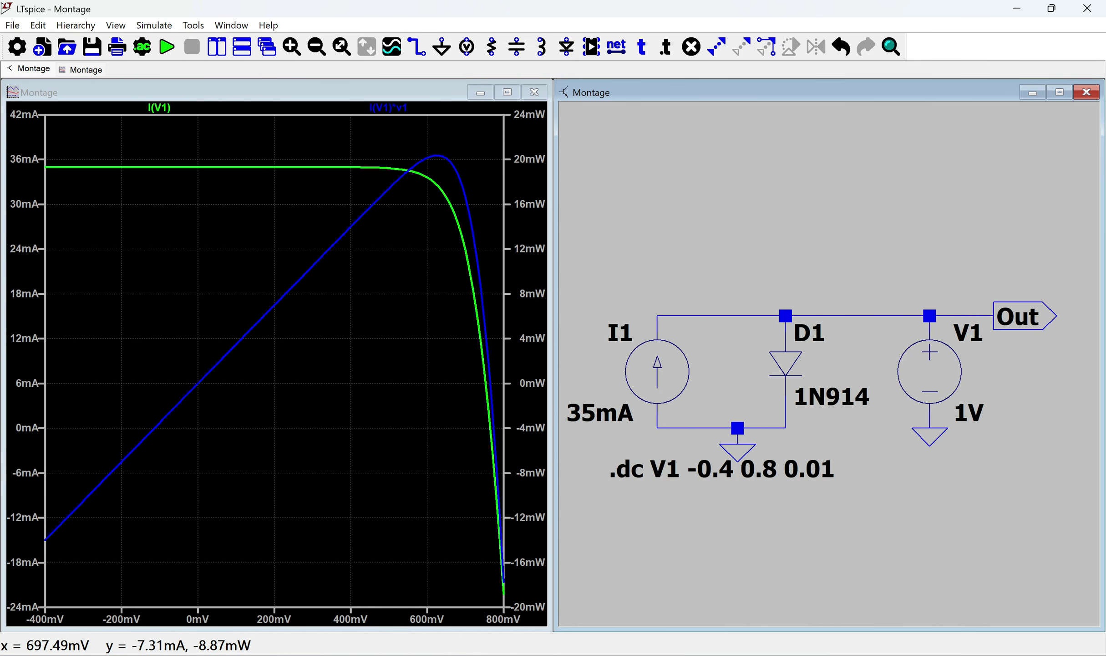
# Step: Open the Cellule_reelle schematic in place of Montage and pick the current source component for placement
pyautogui.click(1086, 92)
pyautogui.click(12, 26)
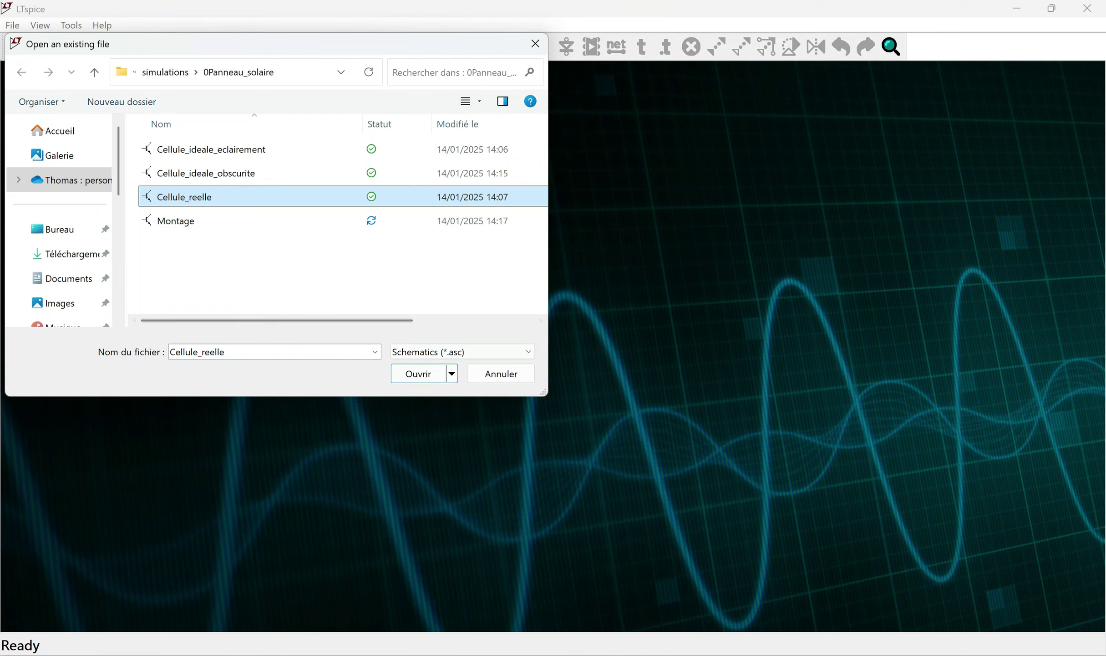
pyautogui.press('Return')
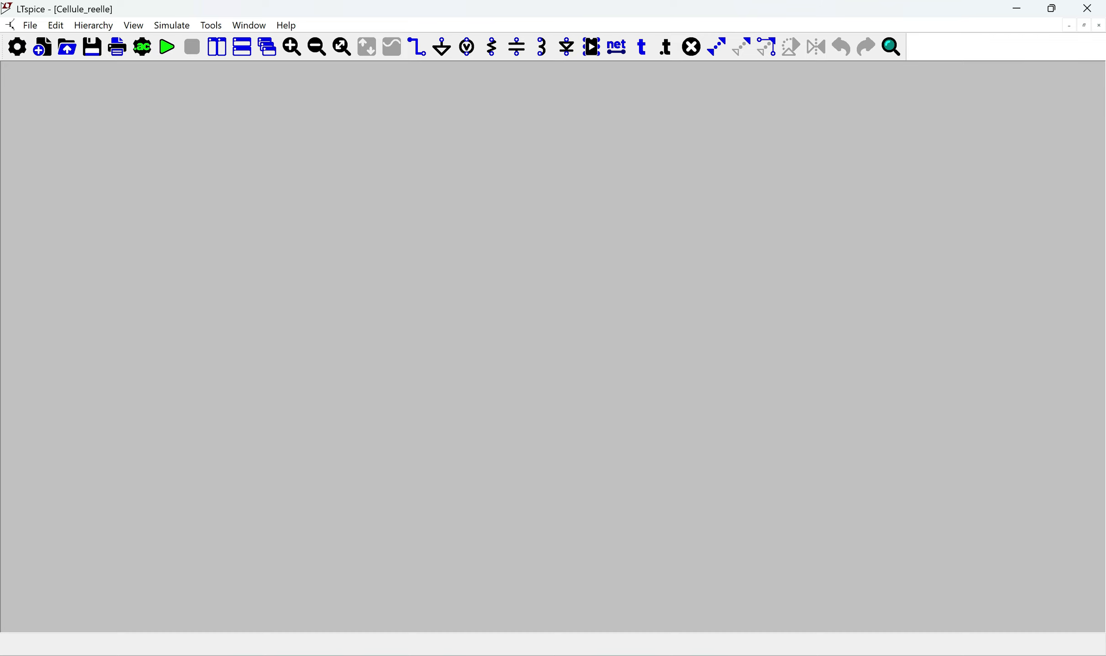
pyautogui.press('F2')
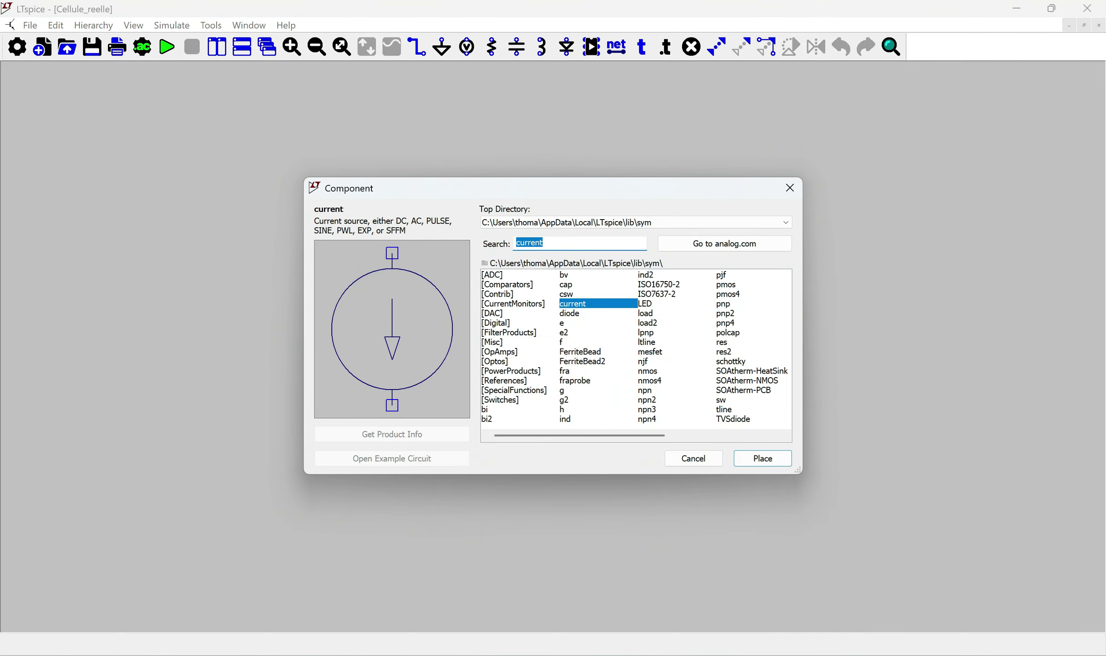
pyautogui.press('Return')
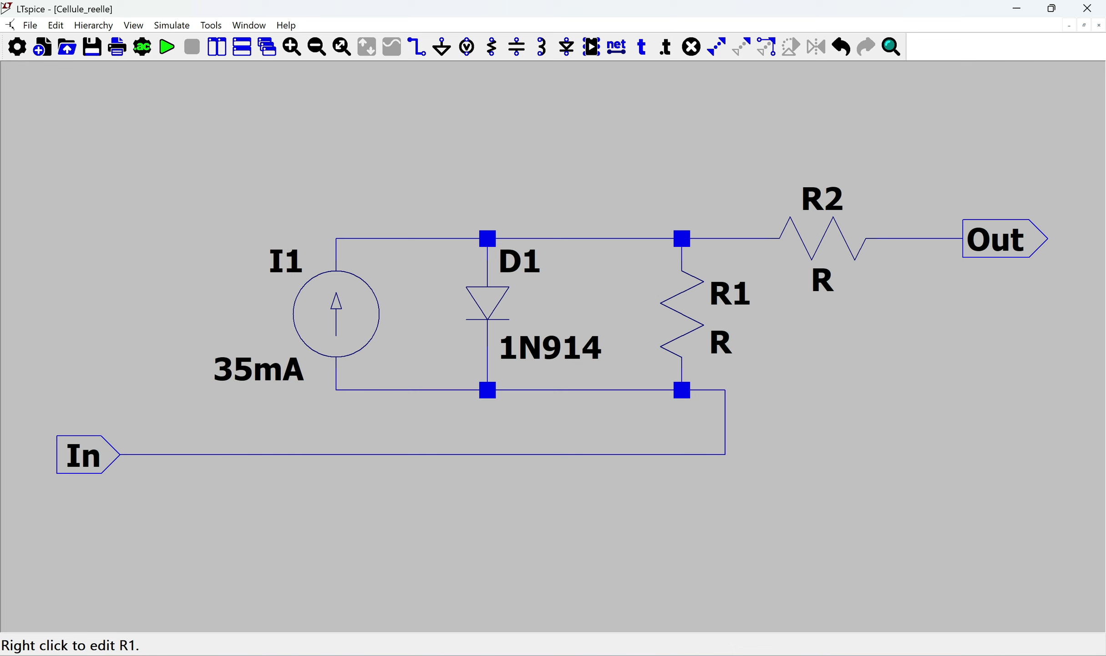
# Step: Rename resistor R1 to RSH and set its resistance to 1500 Ω
pyautogui.rightClick(682, 309)
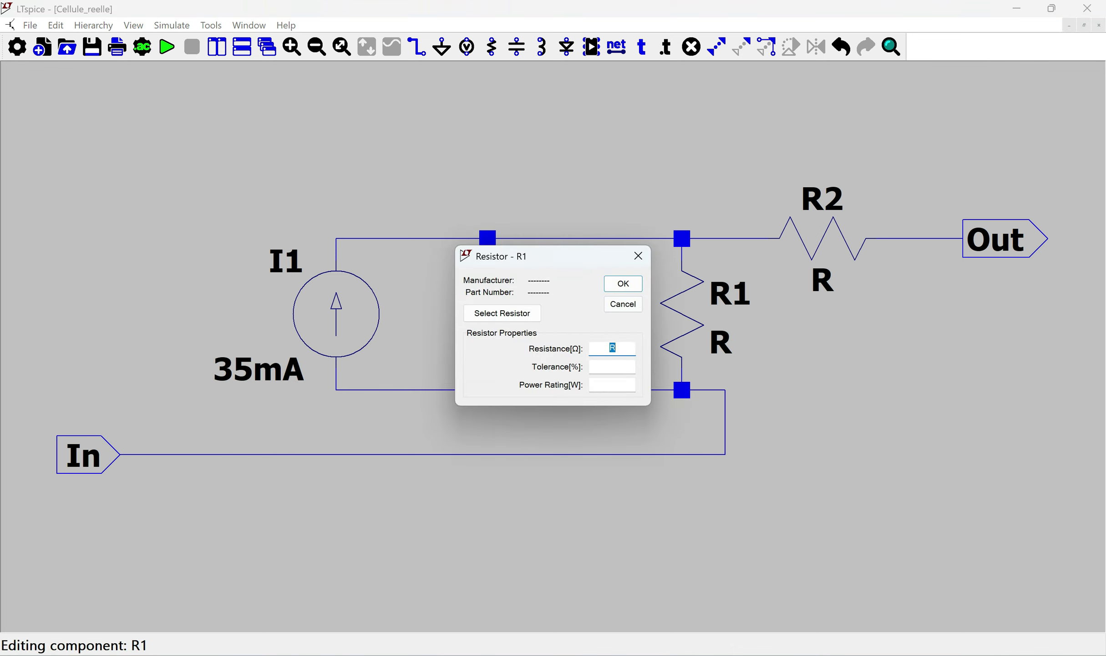
pyautogui.press('Escape')
pyautogui.rightClick(730, 292)
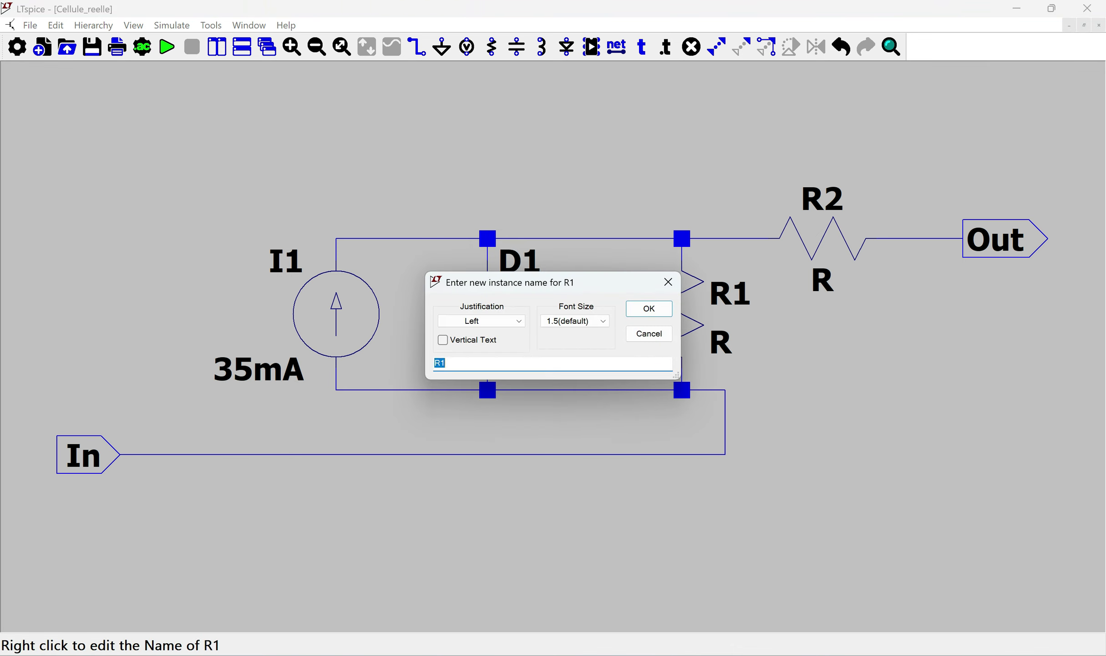
pyautogui.write('RSH')
pyautogui.press('Return')
pyautogui.rightClick(682, 315)
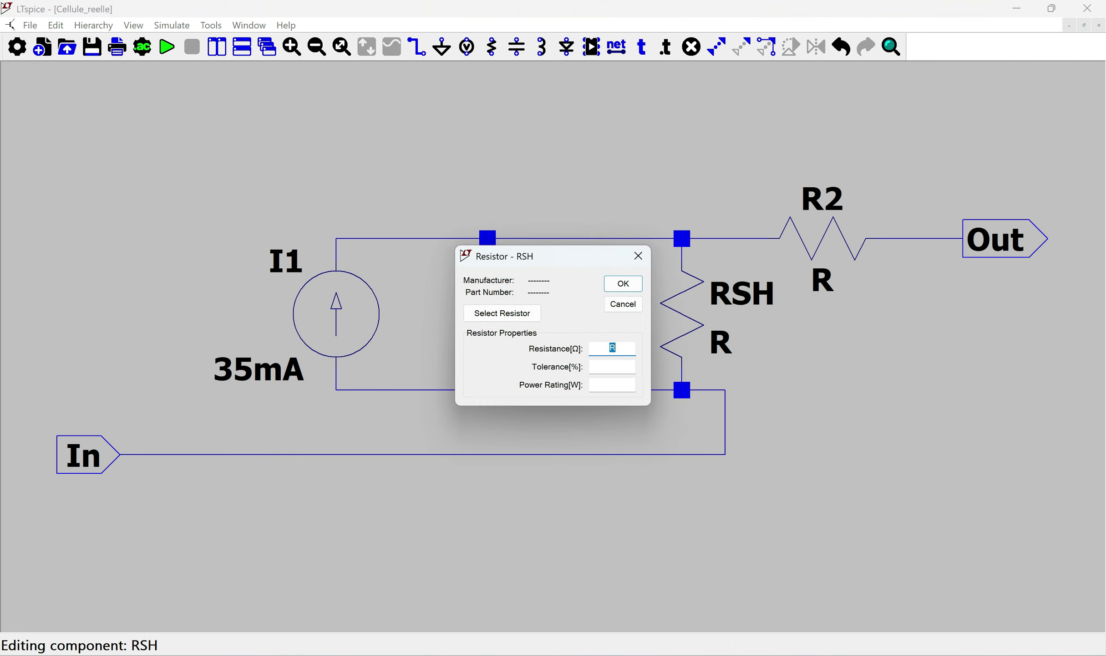
pyautogui.write('1500')
pyautogui.click(623, 283)
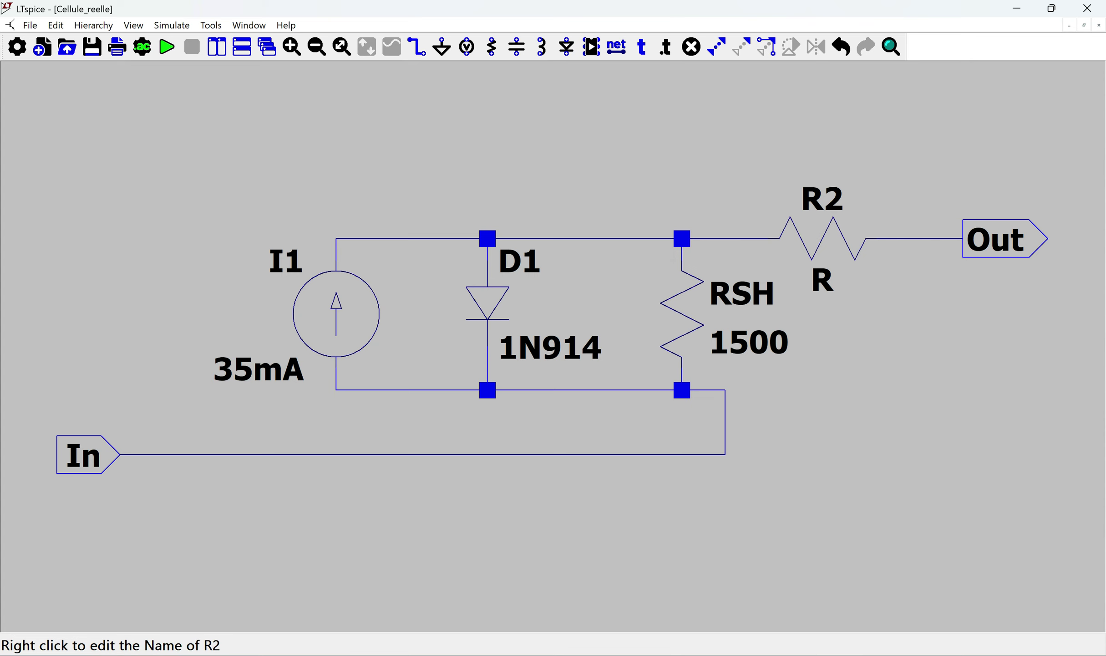
# Step: Rename resistor R2 to RS and set its resistance to 1 Ω
pyautogui.rightClick(822, 200)
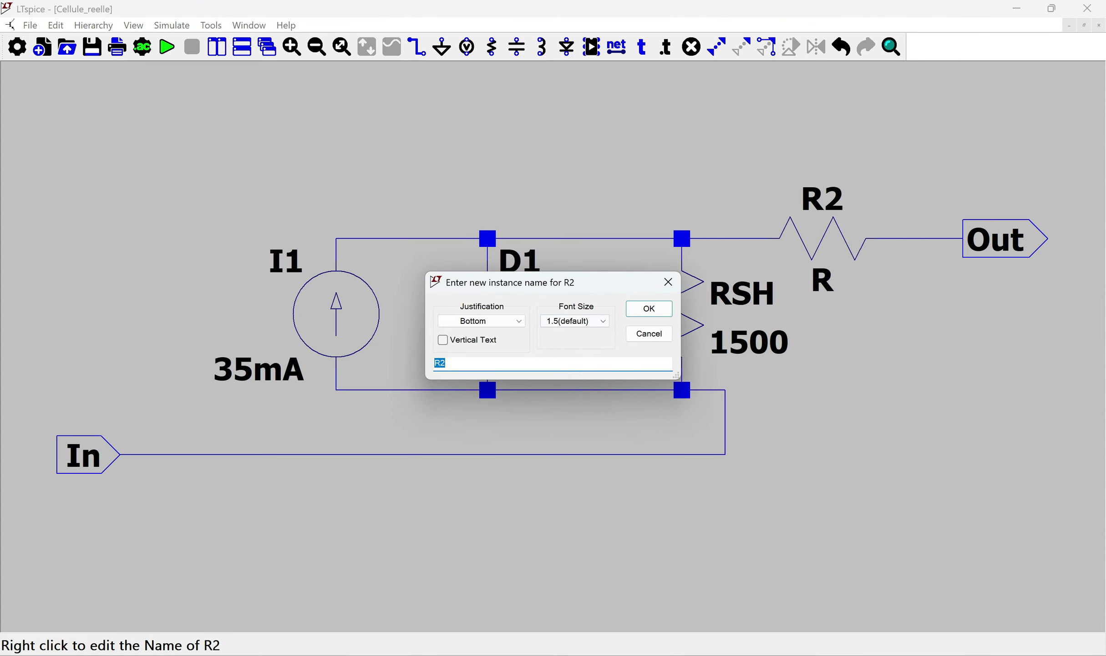
pyautogui.write('RS')
pyautogui.press('Return')
pyautogui.rightClick(822, 238)
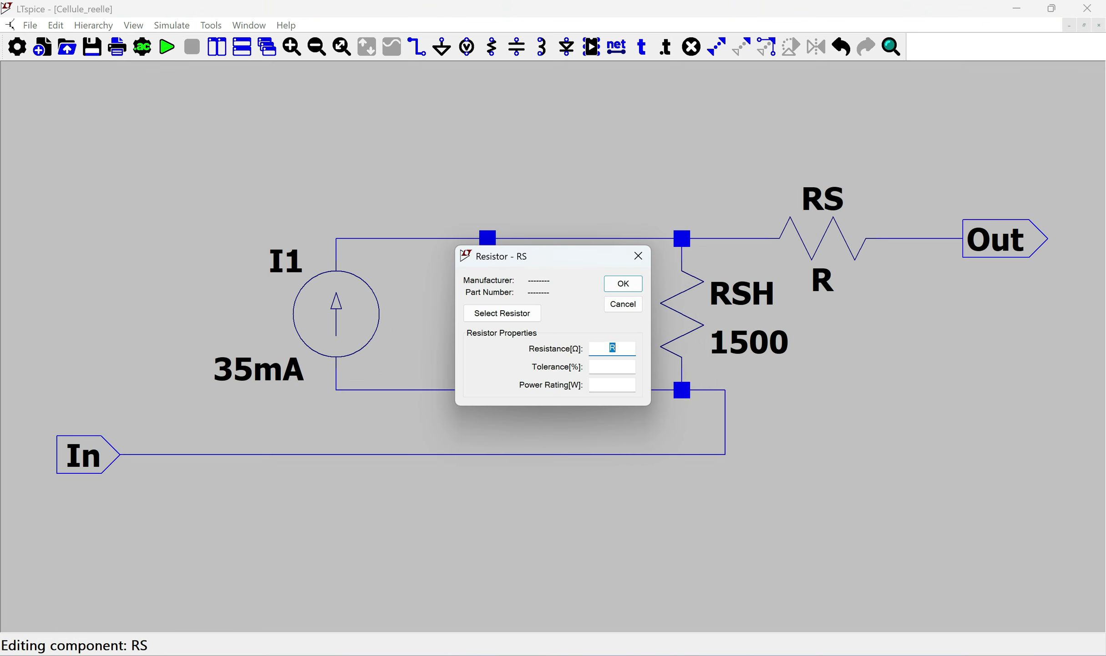
pyautogui.write('1')
pyautogui.click(624, 283)
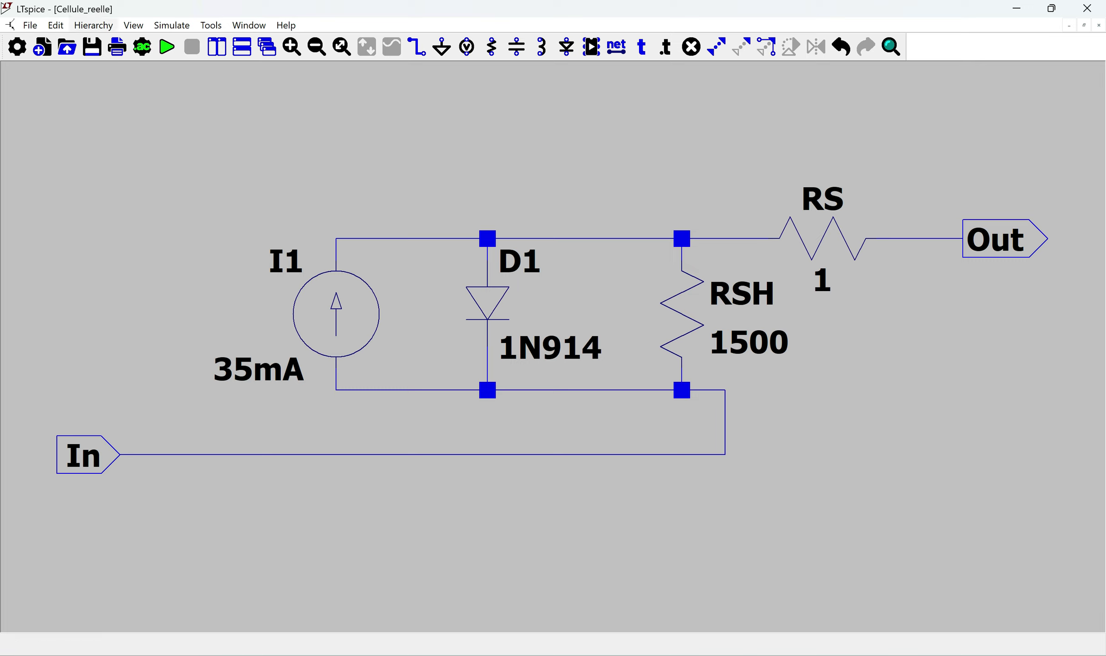
# Step: Automatically generate the symbol for the Cellule_reelle sheet and close both the symbol and its schematic
pyautogui.click(94, 25)
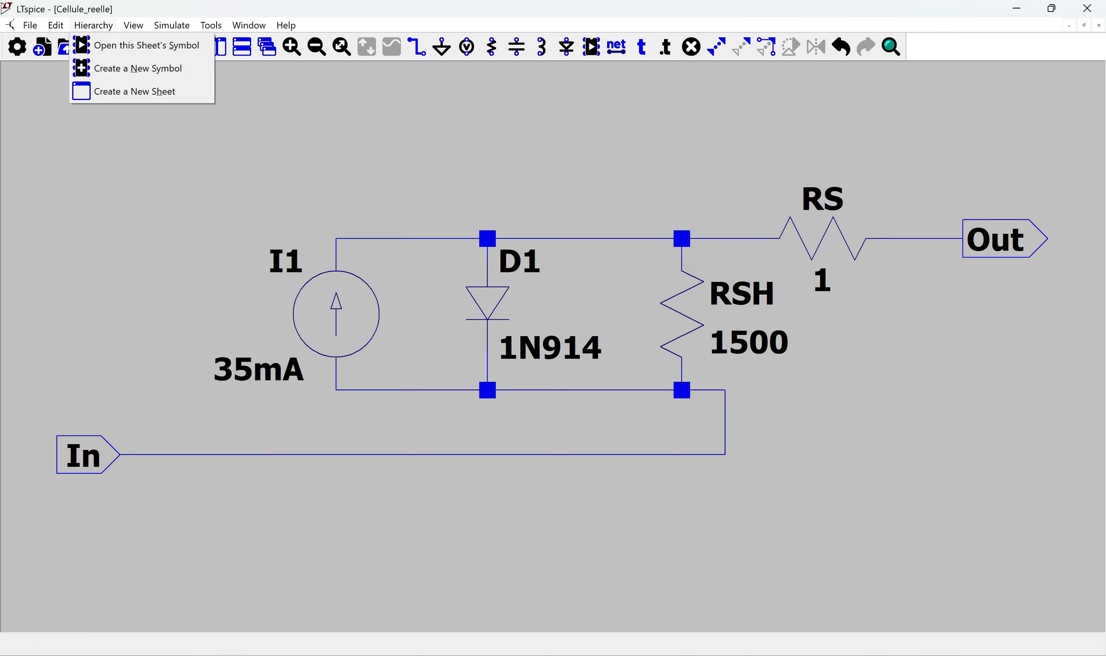
pyautogui.click(137, 44)
pyautogui.press('Return')
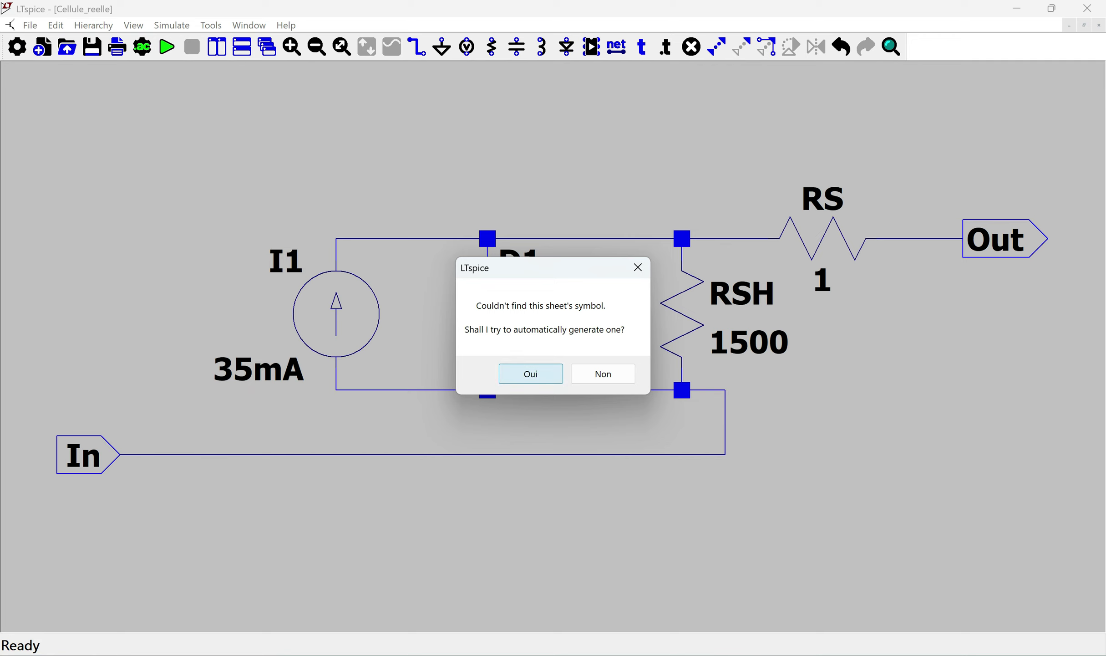
pyautogui.rightClick(496, 249)
pyautogui.click(1099, 25)
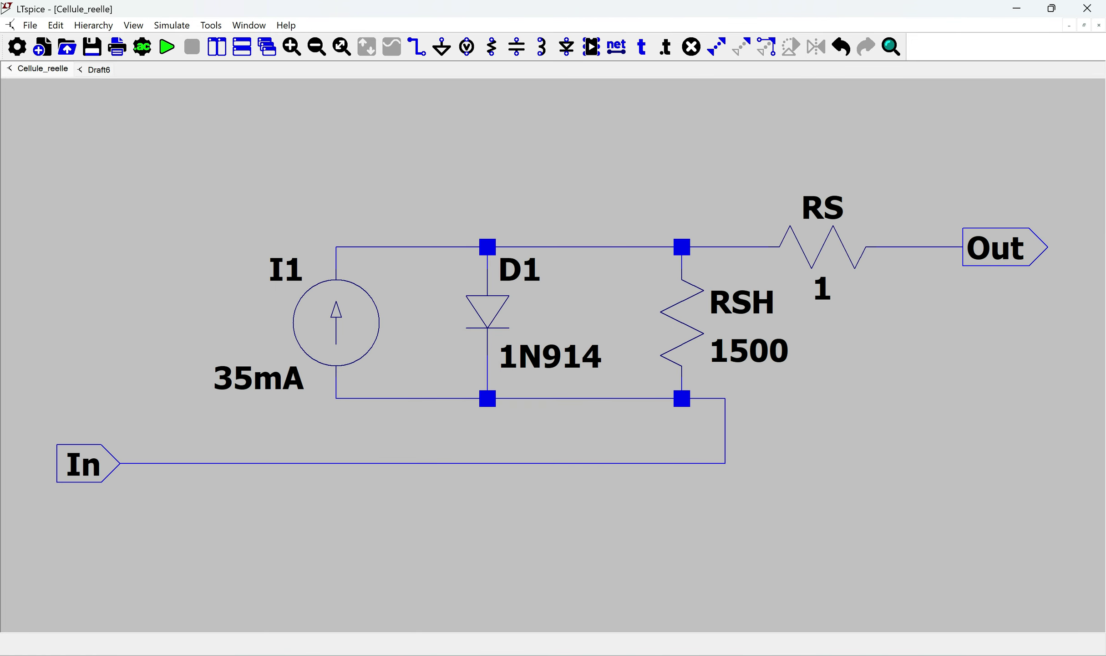
pyautogui.click(1099, 25)
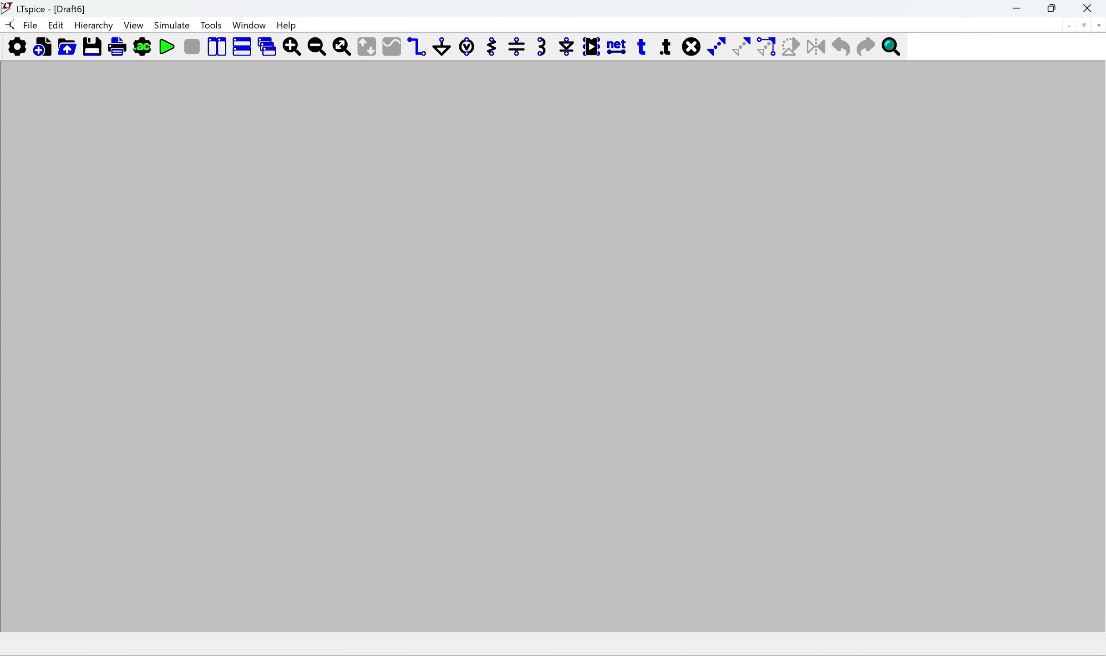
# Step: Place three Cellule_reelle symbols from the project's simulation directory in the Draft6 schematic, stacked vertically with even spacing
pyautogui.press('p')
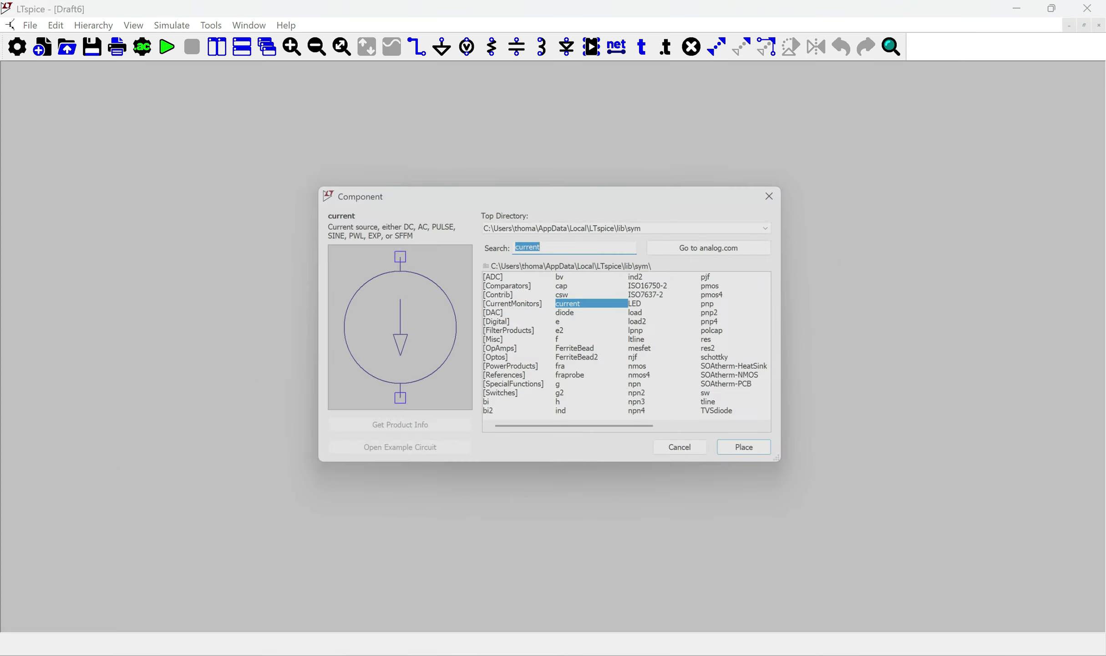
pyautogui.click(746, 222)
pyautogui.click(724, 235)
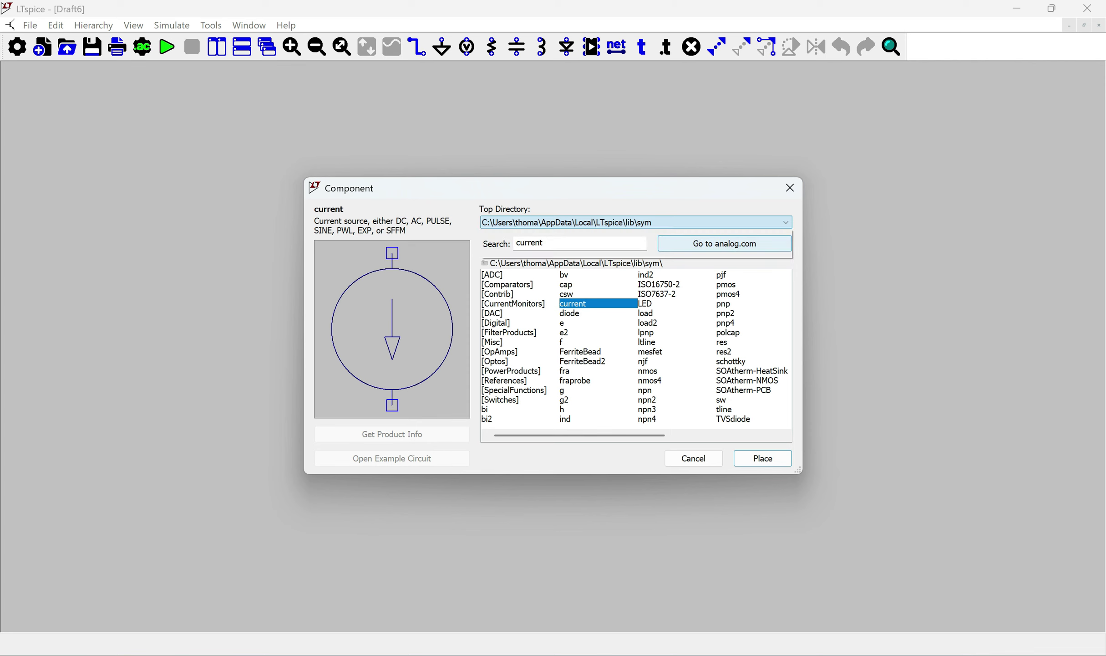
pyautogui.click(505, 275)
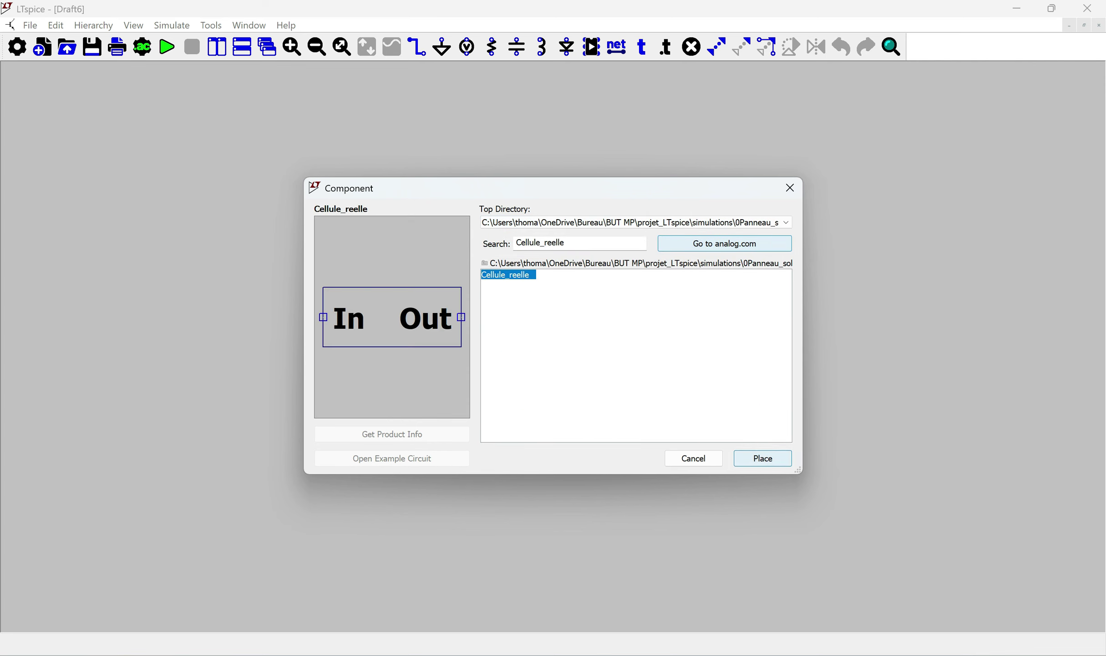
pyautogui.click(763, 458)
pyautogui.click(445, 200)
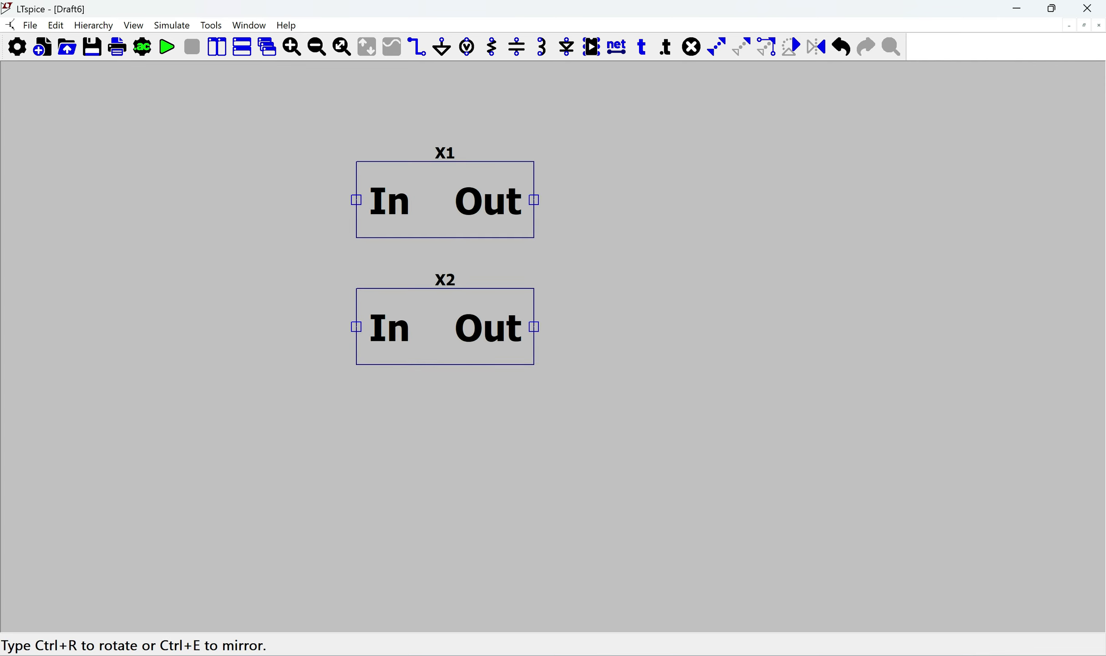
pyautogui.click(446, 326)
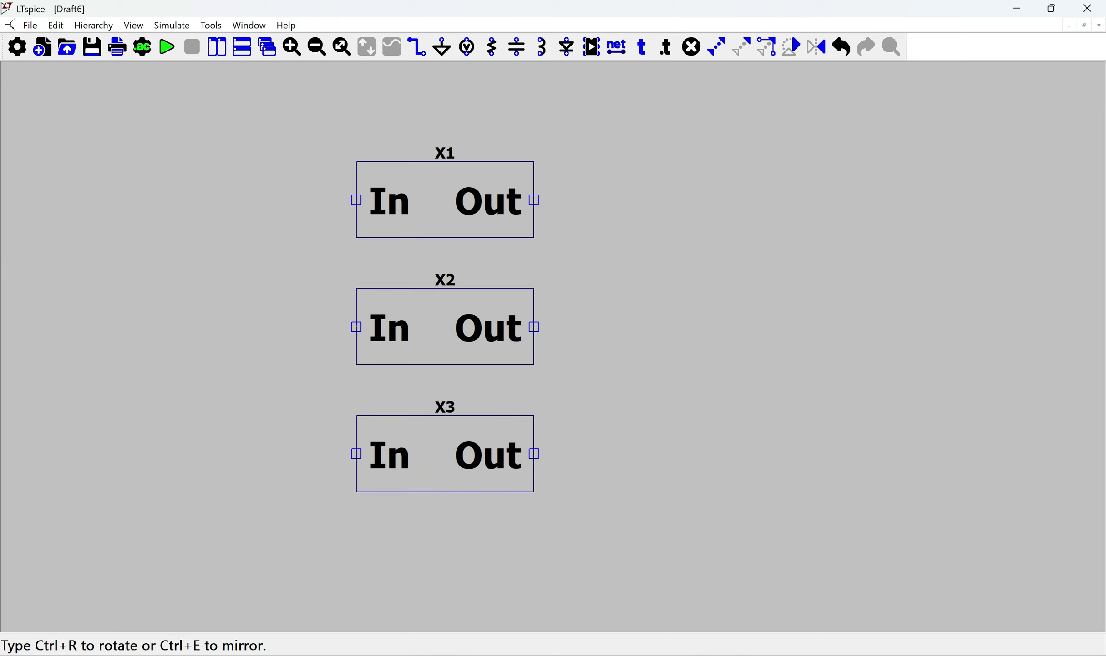
pyautogui.click(445, 478)
pyautogui.press('Escape')
pyautogui.press('m')
pyautogui.click(387, 175)
# Step: Wire the In pins of X1, X2 and X3 together
pyautogui.press('w')
pyautogui.click(357, 174)
pyautogui.click(332, 175)
pyautogui.click(356, 478)
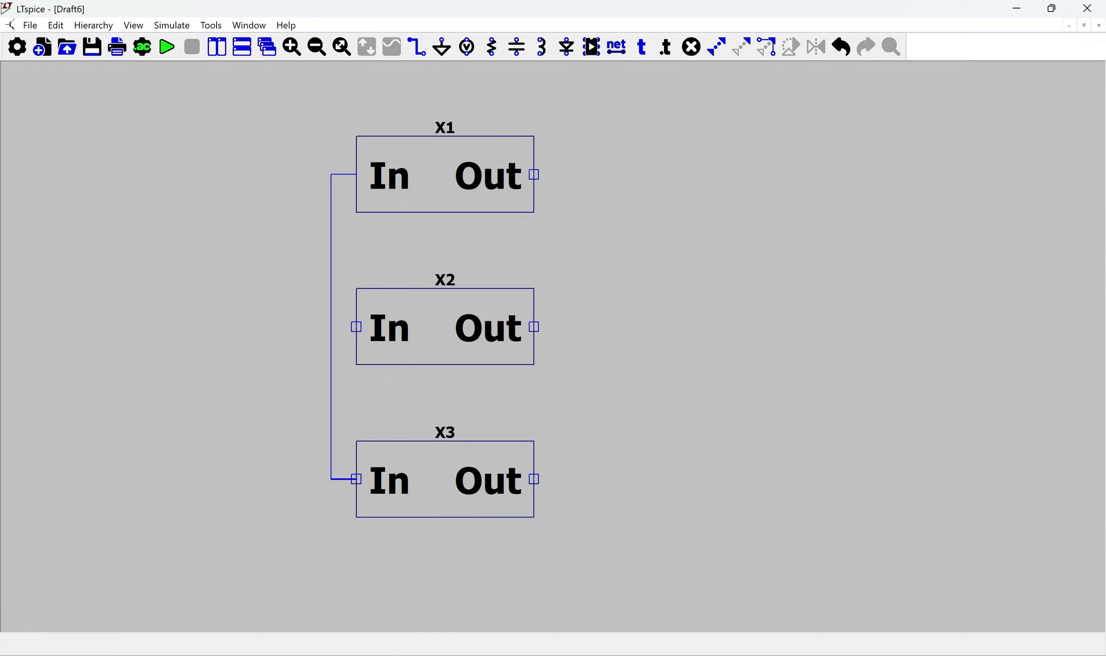
pyautogui.click(332, 326)
pyautogui.click(357, 327)
# Step: Wire the Out pins of X1, X2 and X3 together, extending the wire outward from X1's Out pin
pyautogui.click(534, 174)
pyautogui.click(660, 175)
pyautogui.rightClick(660, 174)
pyautogui.click(534, 479)
pyautogui.click(585, 175)
pyautogui.click(534, 326)
pyautogui.click(585, 326)
# Step: Run a wire from the common In node and end it with a ground symbol
pyautogui.click(331, 327)
pyautogui.click(255, 377)
pyautogui.rightClick(255, 376)
pyautogui.press('g')
pyautogui.click(255, 377)
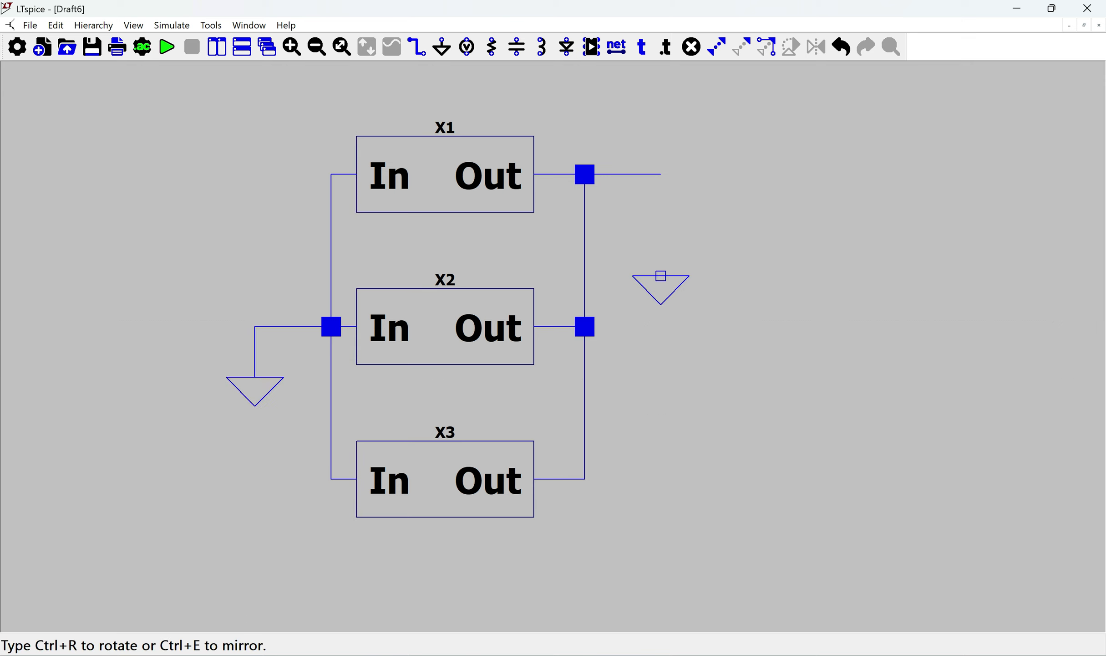
# Step: Add voltage source V1 between the common output wire and a new ground symbol
pyautogui.press('v')
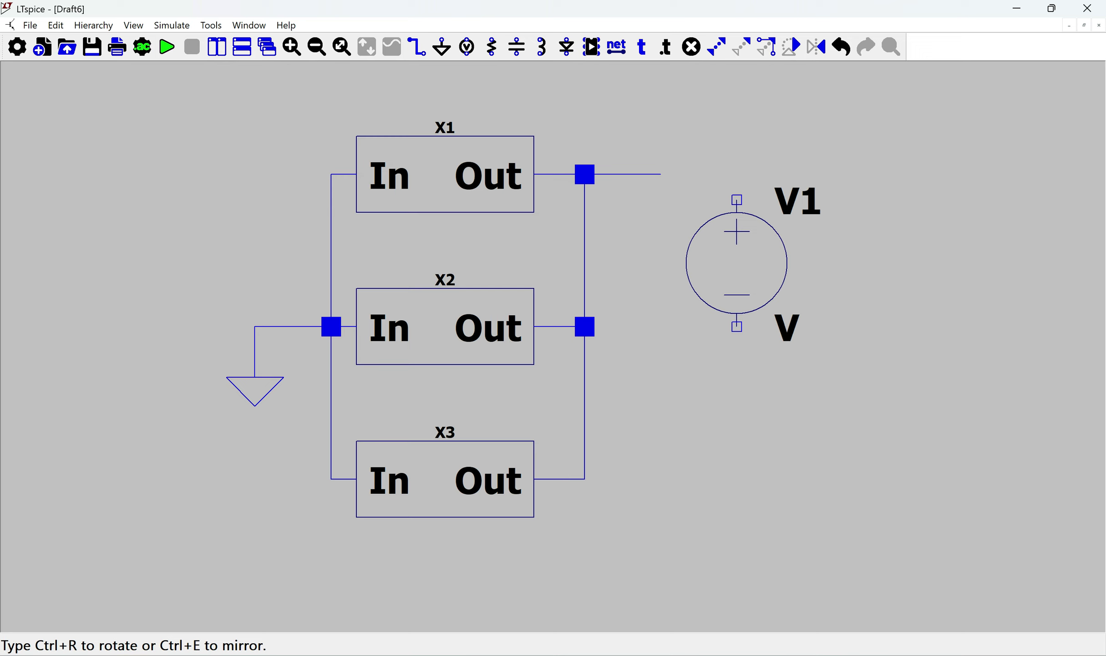
pyautogui.click(738, 226)
pyautogui.press('g')
pyautogui.click(737, 403)
pyautogui.press('w')
pyautogui.click(660, 174)
pyautogui.click(737, 225)
# Step: Label the free end of the output wire Vout as an Output port
pyautogui.press('n')
pyautogui.click(589, 356)
pyautogui.click(585, 385)
pyautogui.click(569, 335)
pyautogui.write('Vout')
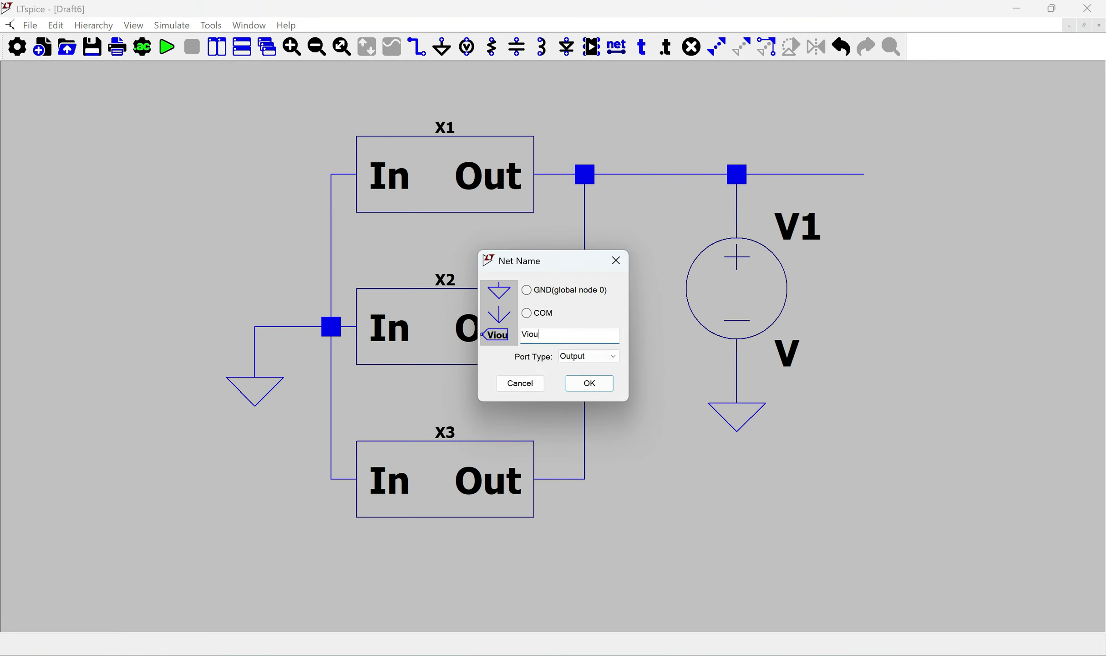
pyautogui.press('Return')
pyautogui.click(864, 174)
# Step: Set the DC value of voltage source V1 in the three-cell circuit to 1V
pyautogui.rightClick(766, 249)
pyautogui.write('1')
pyautogui.click(649, 314)
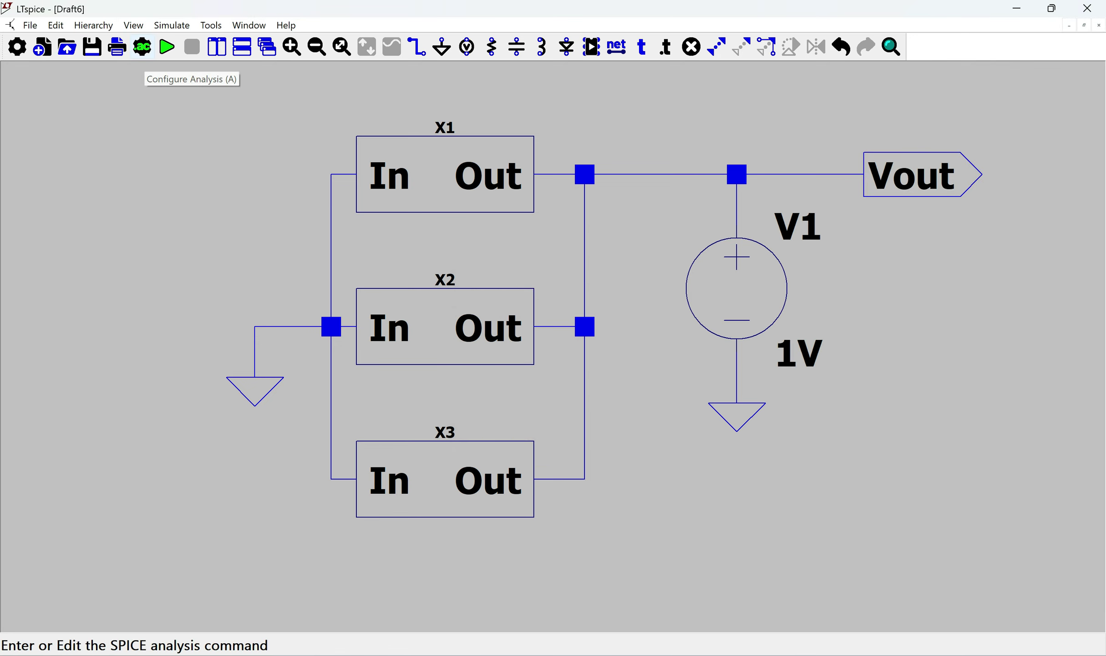
# Step: Add a linear DC sweep of V1 from -0.2 to 0.8 in 0.02 increments and place its directive below X3
pyautogui.click(142, 46)
pyautogui.click(469, 228)
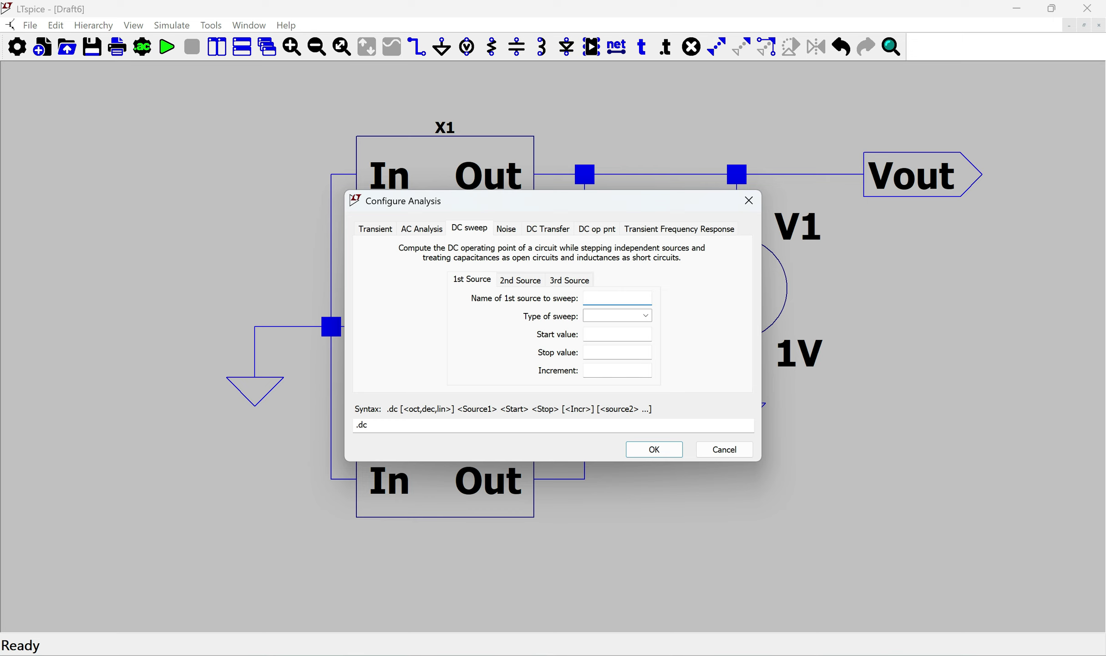
pyautogui.write('V1')
pyautogui.click(618, 315)
pyautogui.click(617, 327)
pyautogui.click(617, 334)
pyautogui.write('-0.2')
pyautogui.press('Tab')
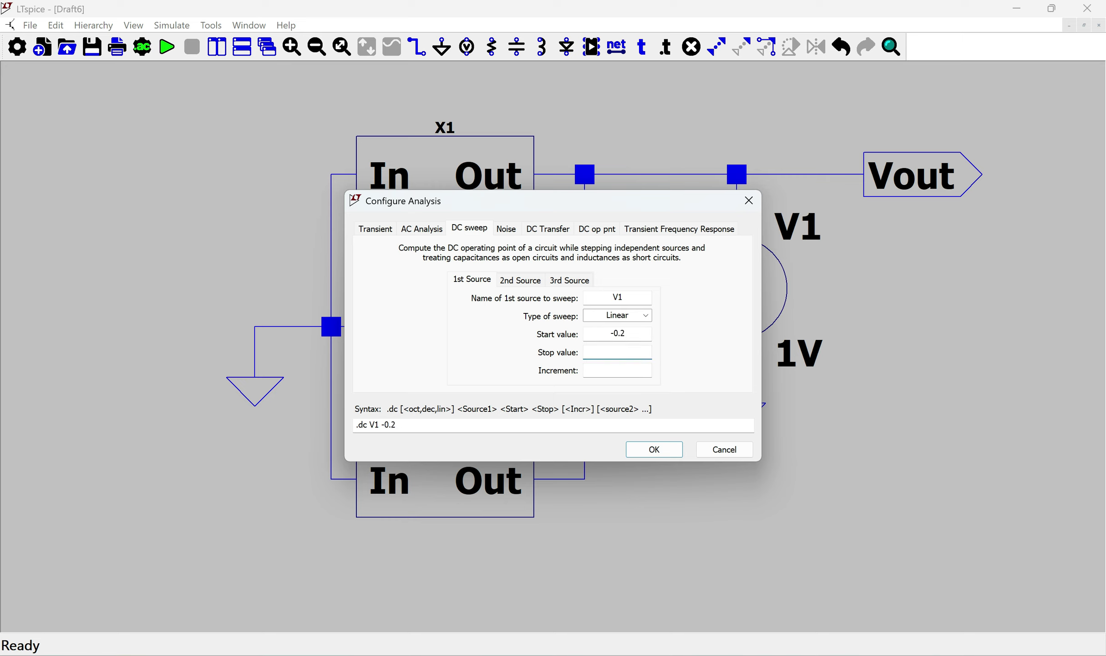
pyautogui.write('0.8')
pyautogui.press('Tab')
pyautogui.write('0.02')
pyautogui.click(654, 449)
pyautogui.click(317, 555)
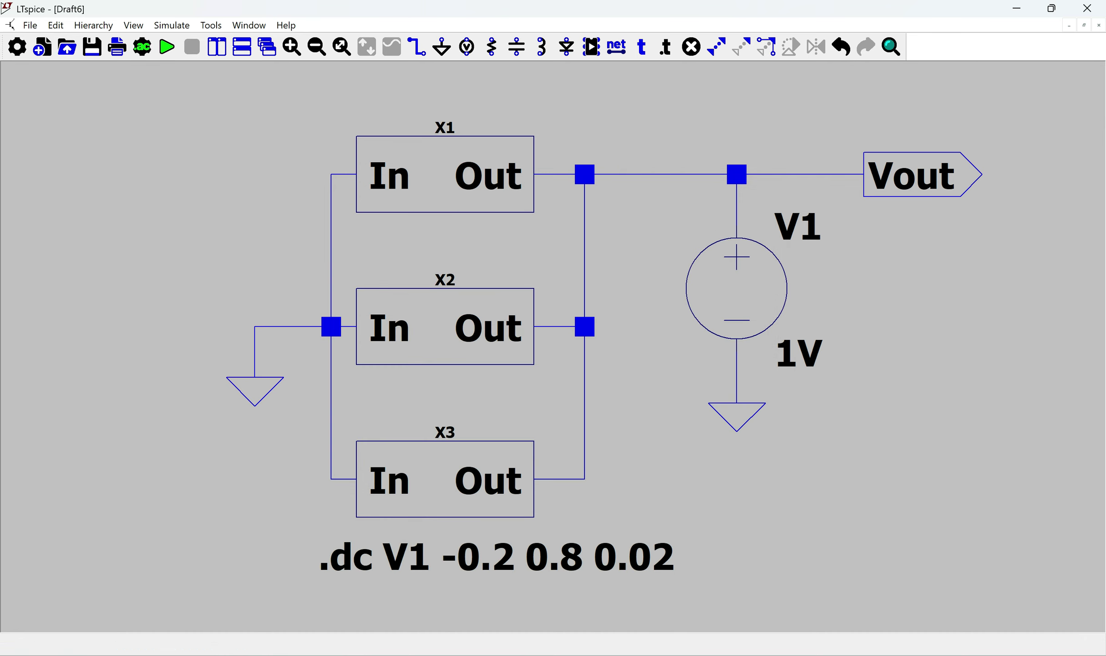
# Step: Add the SPICE directive ".step temp list 25 50 100" below the circuit and shift the .dc directive down slightly
pyautogui.click(665, 47)
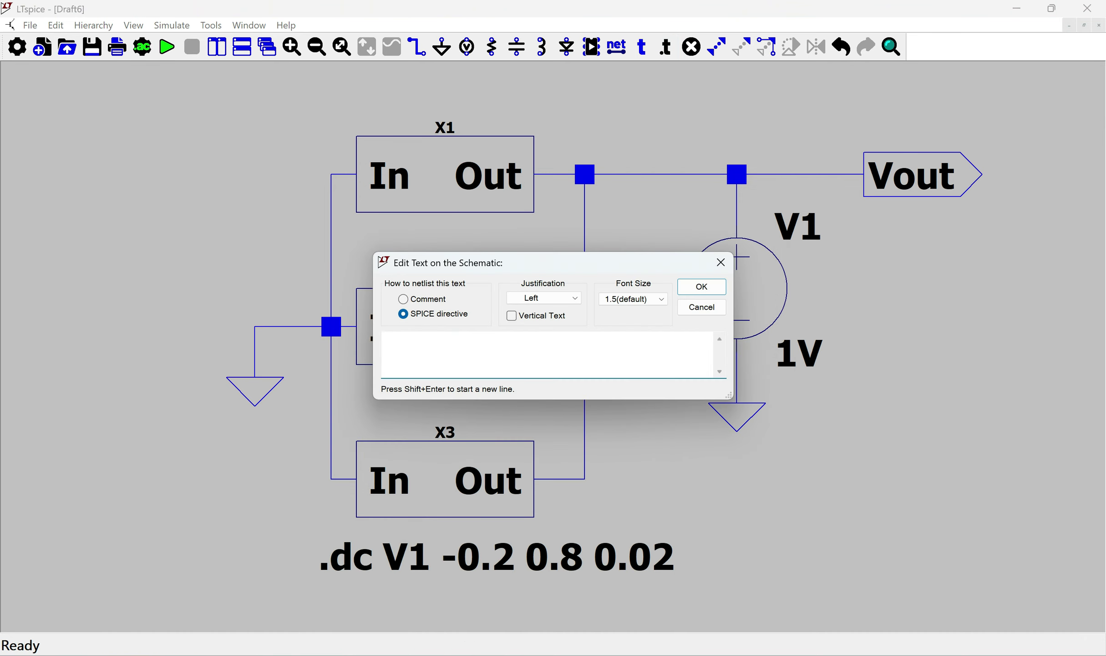
pyautogui.write('.step temp list 25 50 100')
pyautogui.click(701, 287)
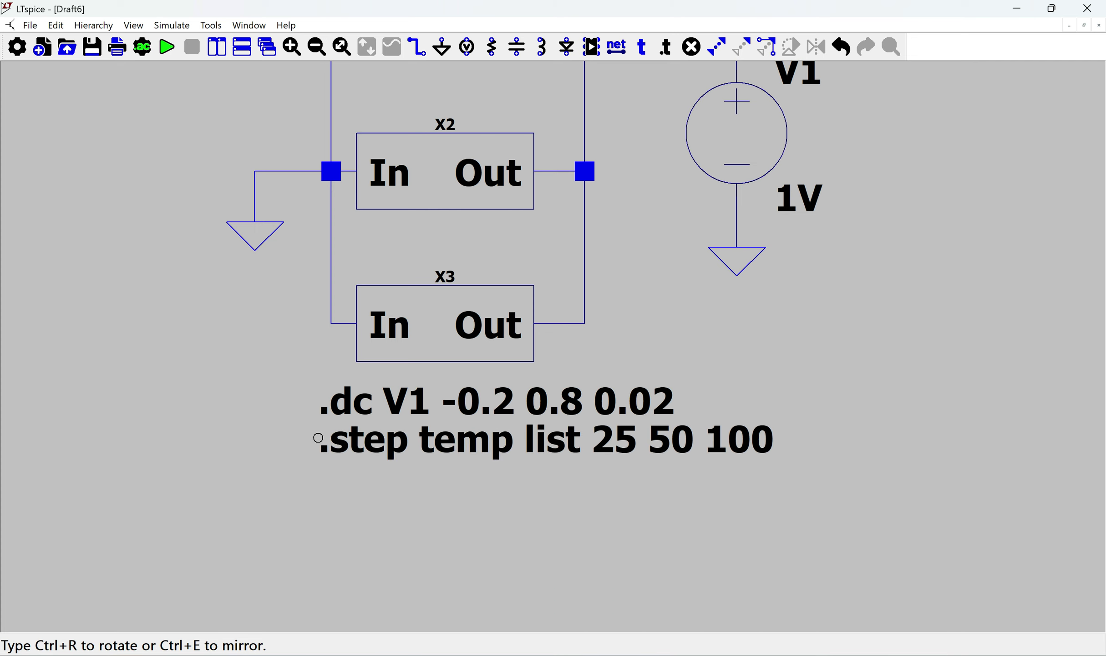
pyautogui.click(324, 478)
pyautogui.moveTo(364, 401); pyautogui.dragTo(364, 426)
pyautogui.press('space')
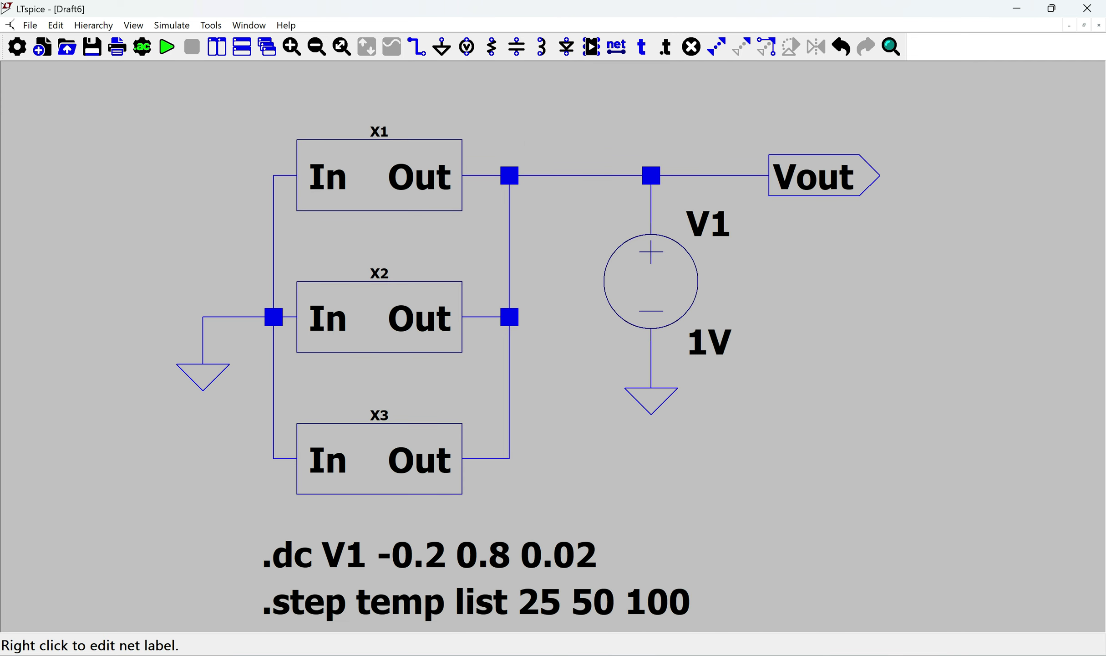
# Step: Run the temperature-stepped DC sweep and plot the current through V1
pyautogui.hotkey('alt', 'r')
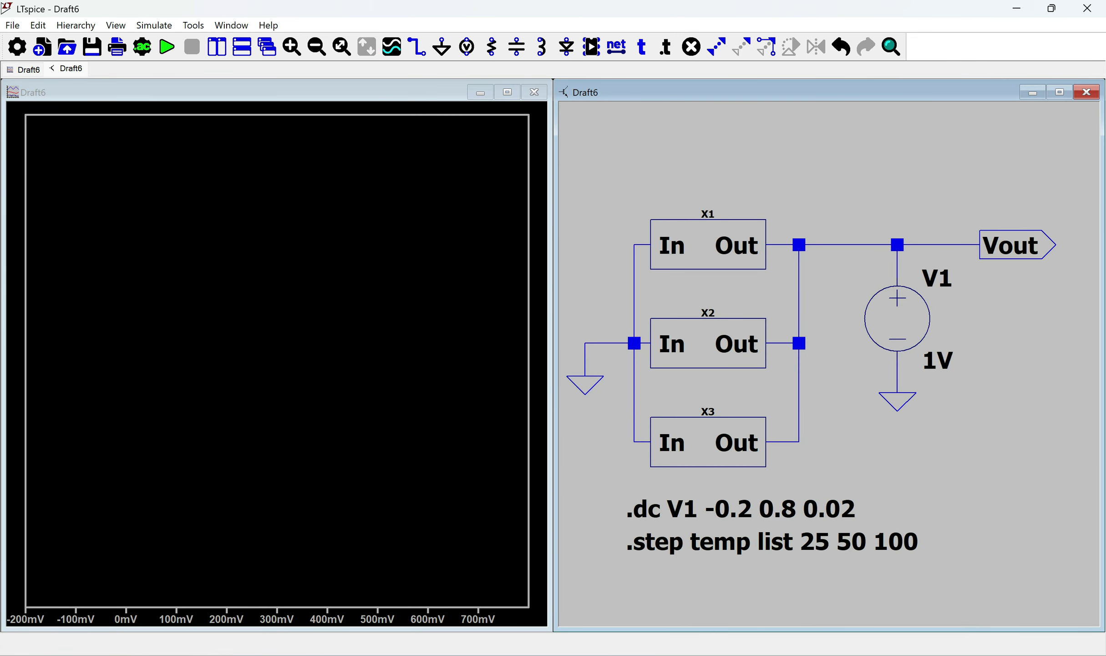
pyautogui.click(897, 319)
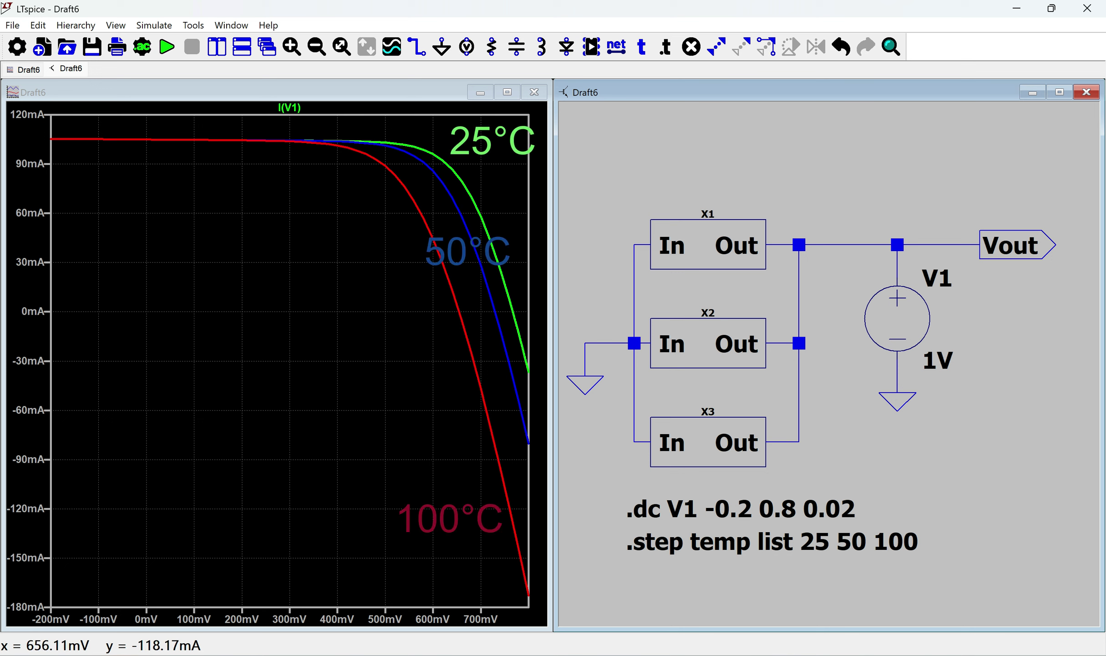
pyautogui.rightClick(290, 618)
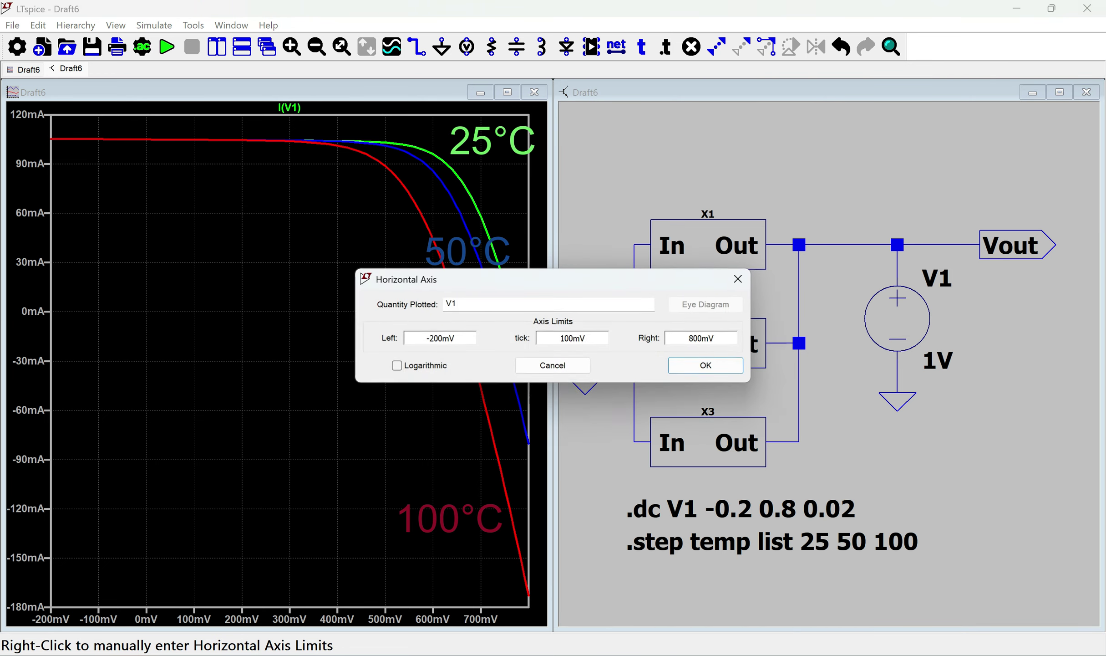
pyautogui.click(738, 279)
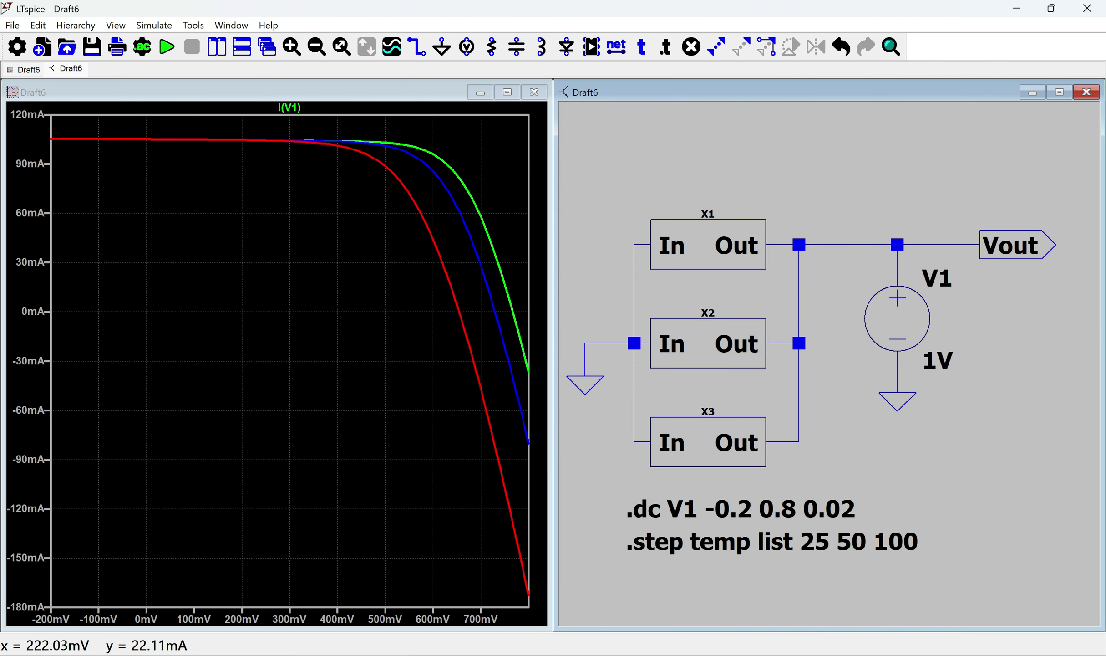
# Step: Add the power trace I(V1)*v1 to the temperature-stepped plot
pyautogui.rightClick(252, 275)
pyautogui.click(300, 259)
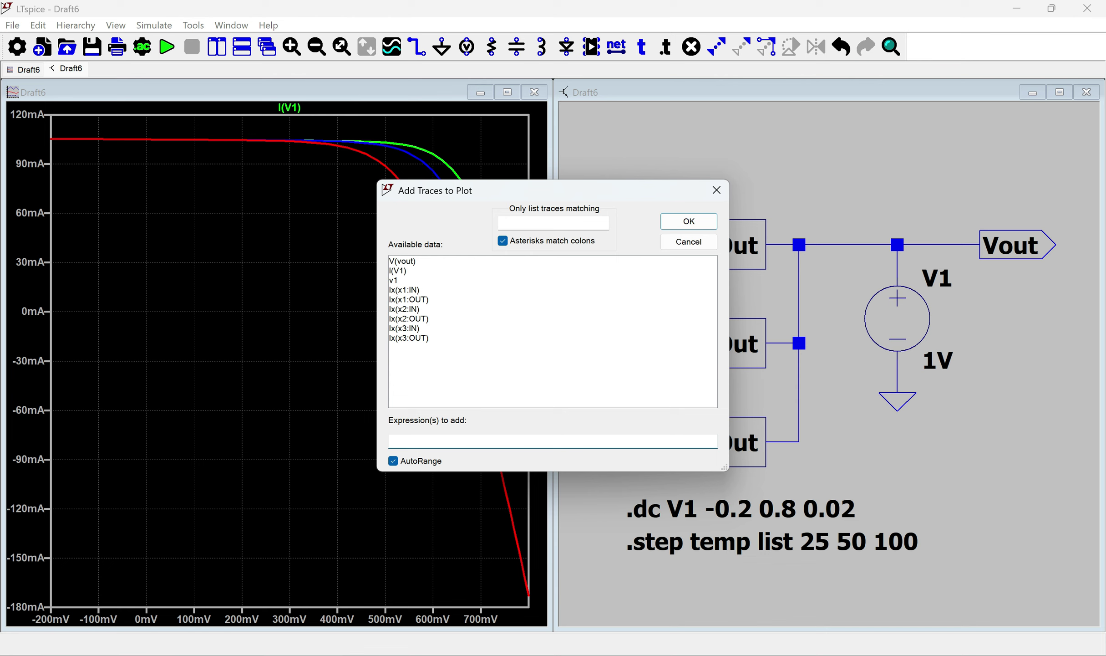
pyautogui.click(397, 271)
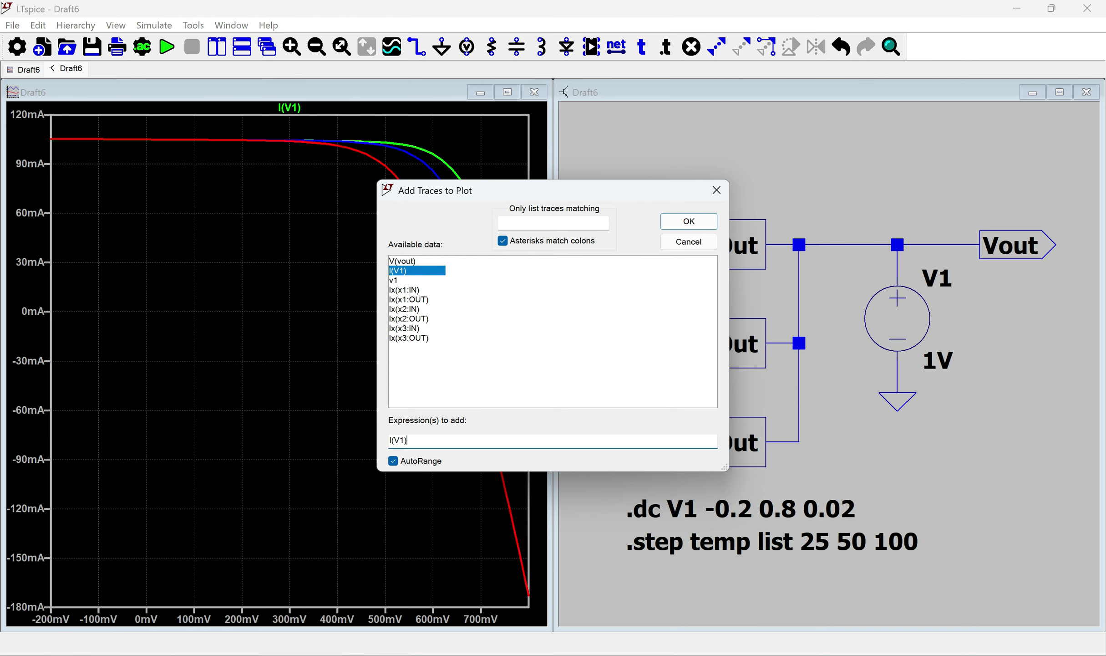
pyautogui.write('*')
pyautogui.click(394, 280)
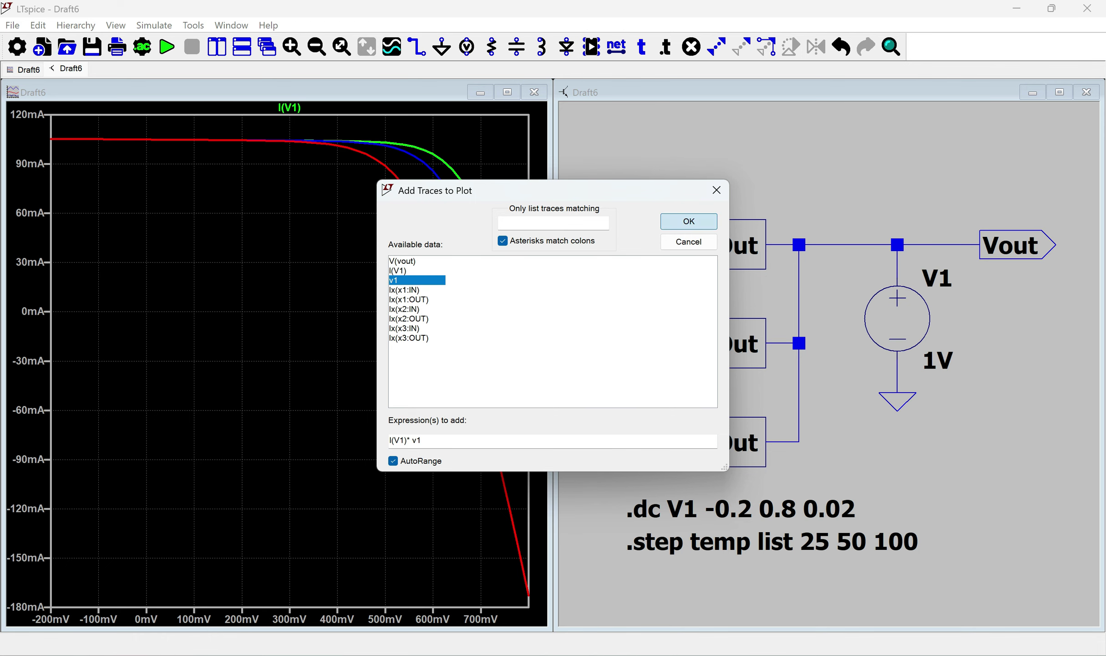
pyautogui.click(689, 221)
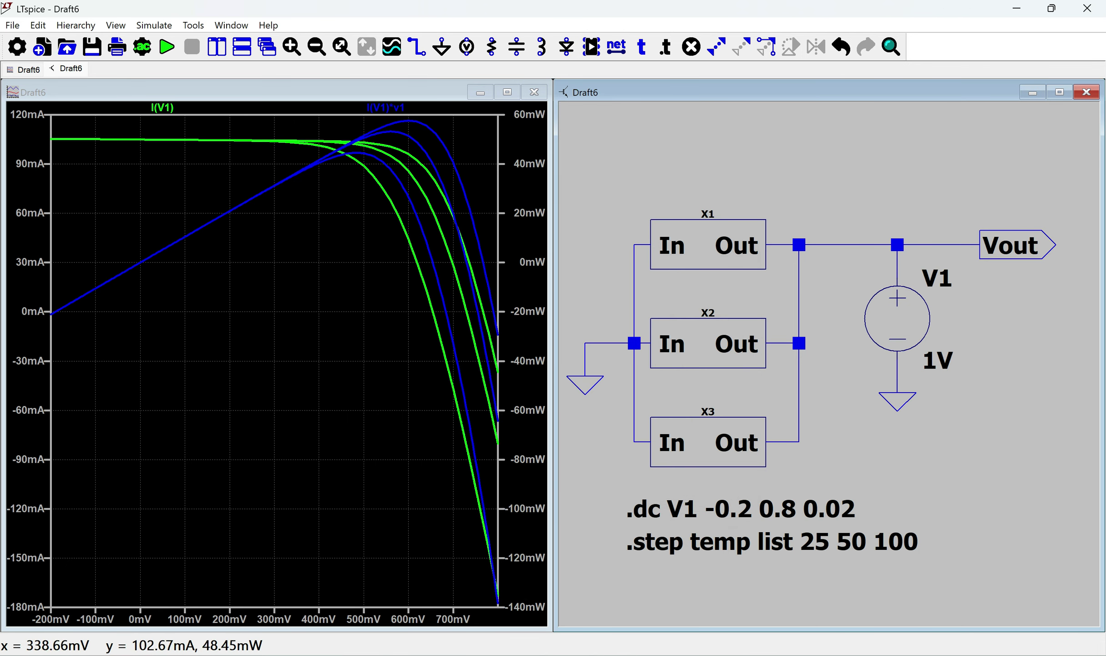